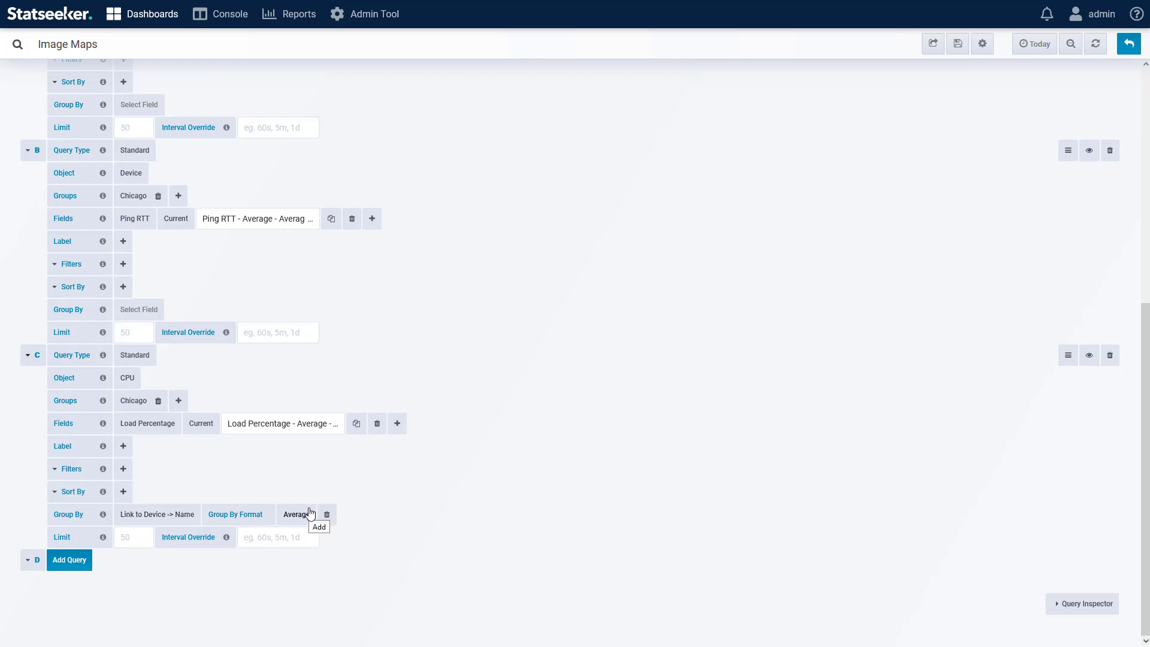
Step: Set the label of query A to the device Name field
scroll(445, 457, up, 6)
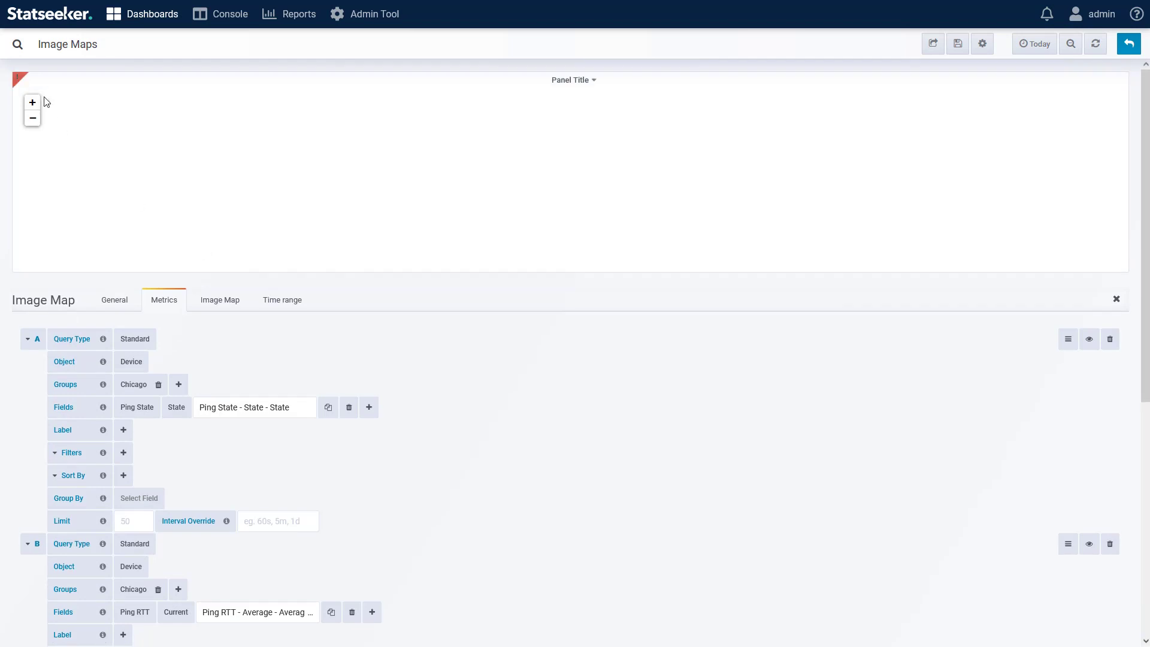
mouse_move(18, 82)
click(124, 430)
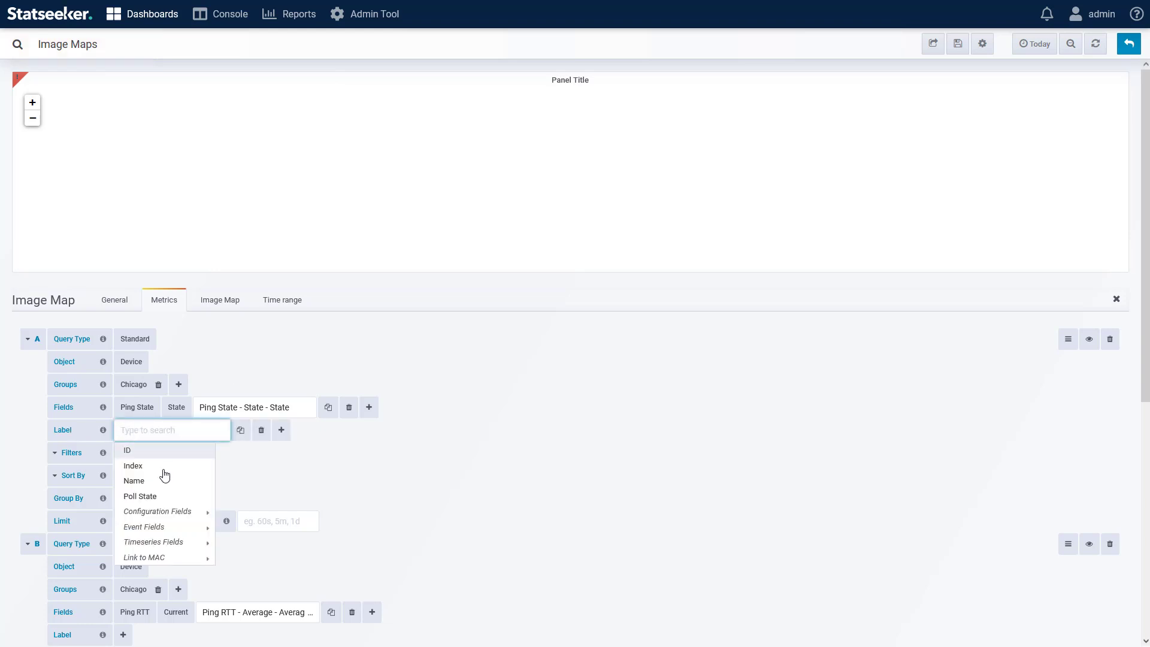
click(137, 481)
Step: Set the label of query B to the device Name field
scroll(124, 530, down, 2)
click(123, 527)
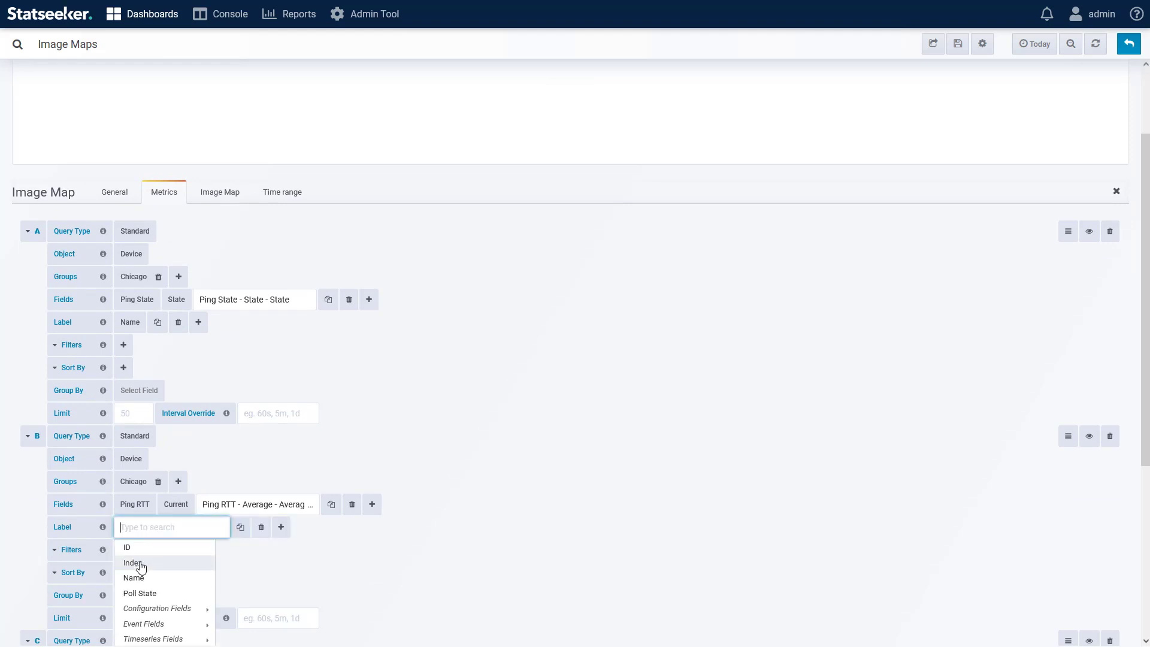
click(135, 575)
Step: Set the label of the CPU query C to Link to Device -> Name
scroll(290, 437, down, 5)
click(123, 463)
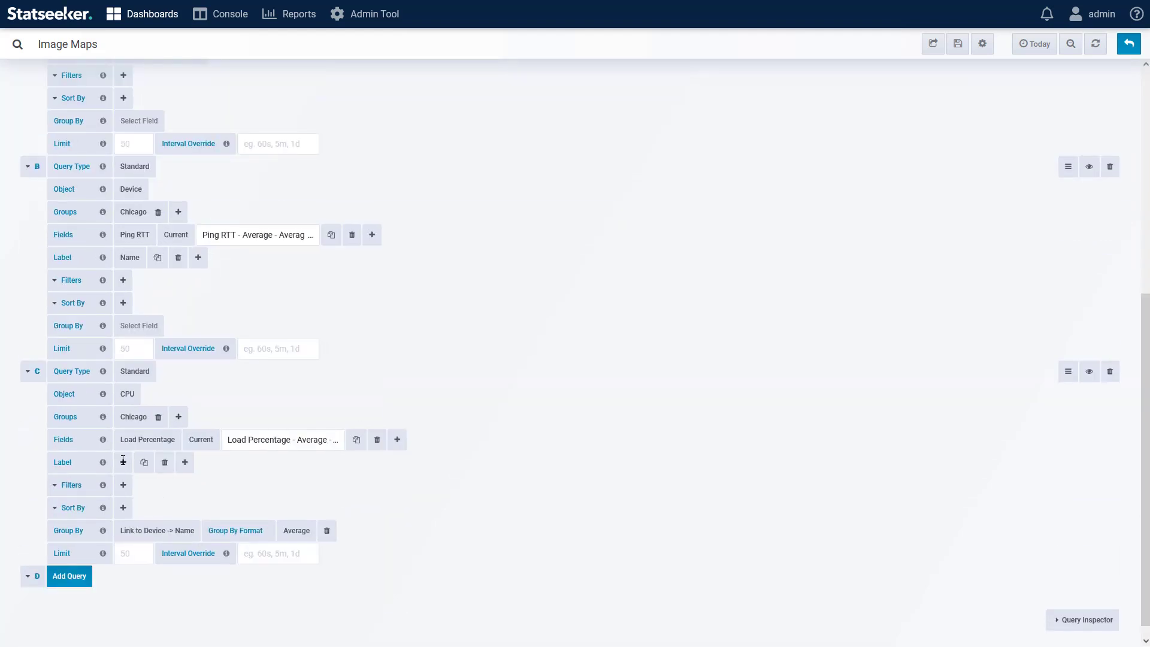
mouse_move(134, 579)
click(240, 607)
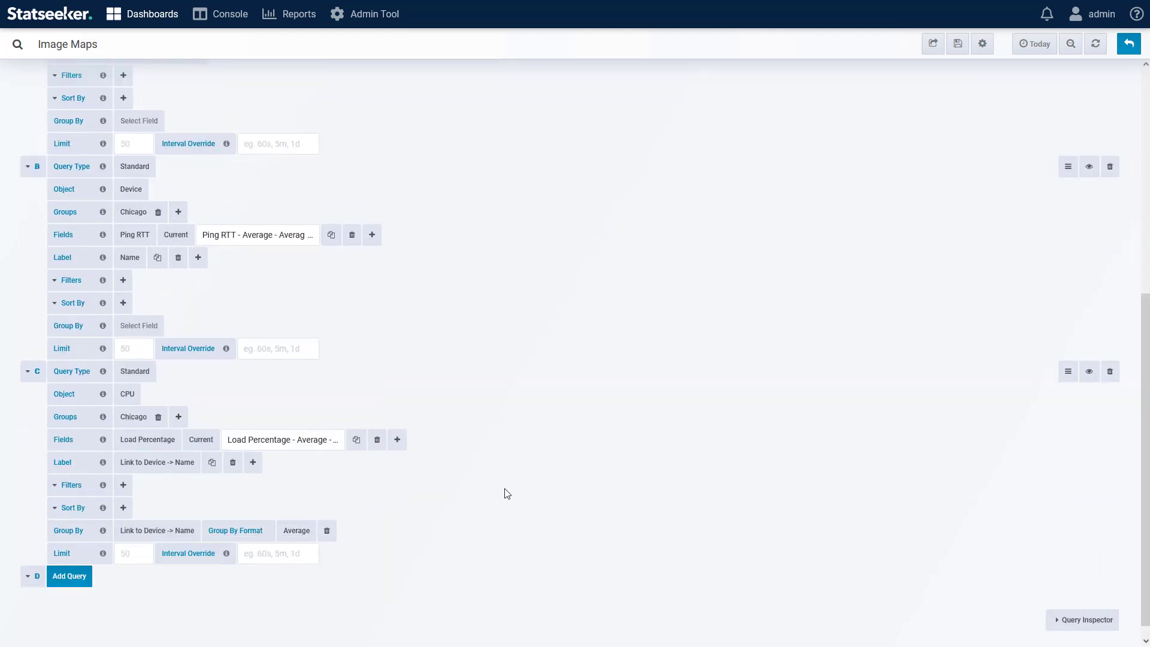
Step: Open the Image Map settings and review the background type options
scroll(507, 493, up, 6)
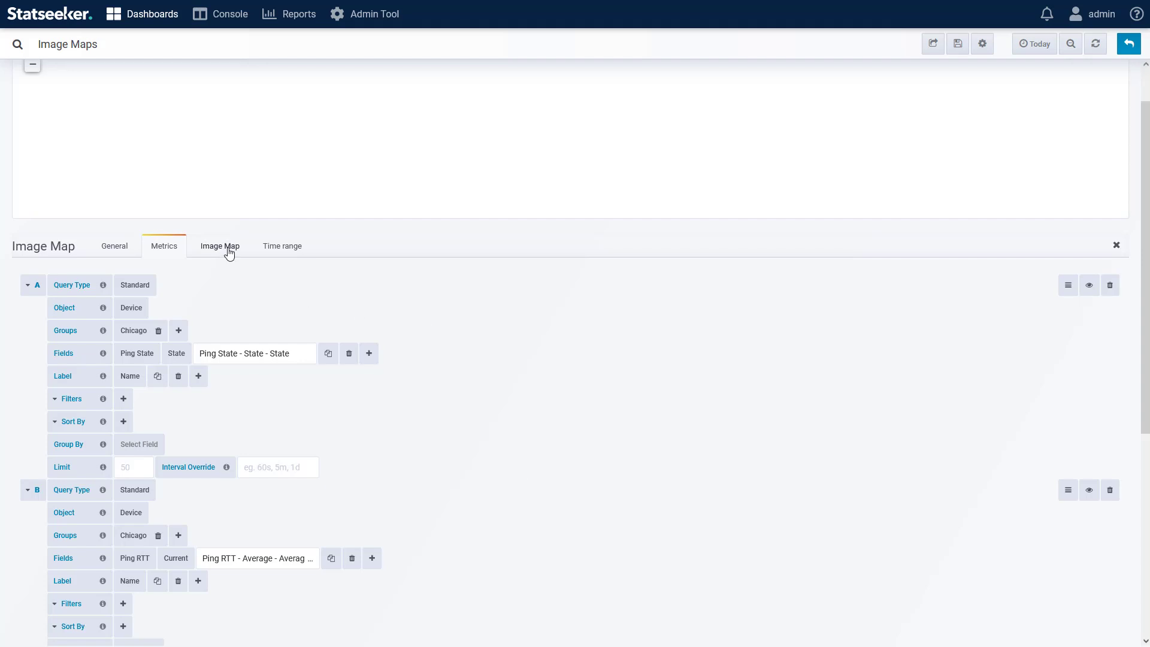
click(228, 250)
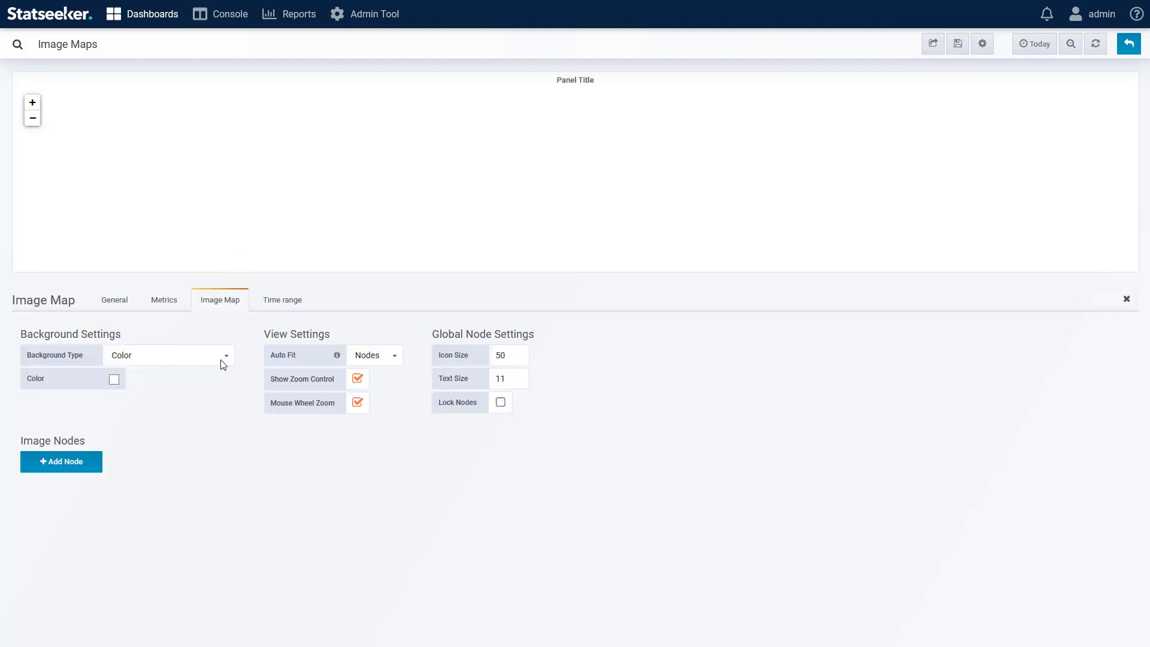
click(223, 358)
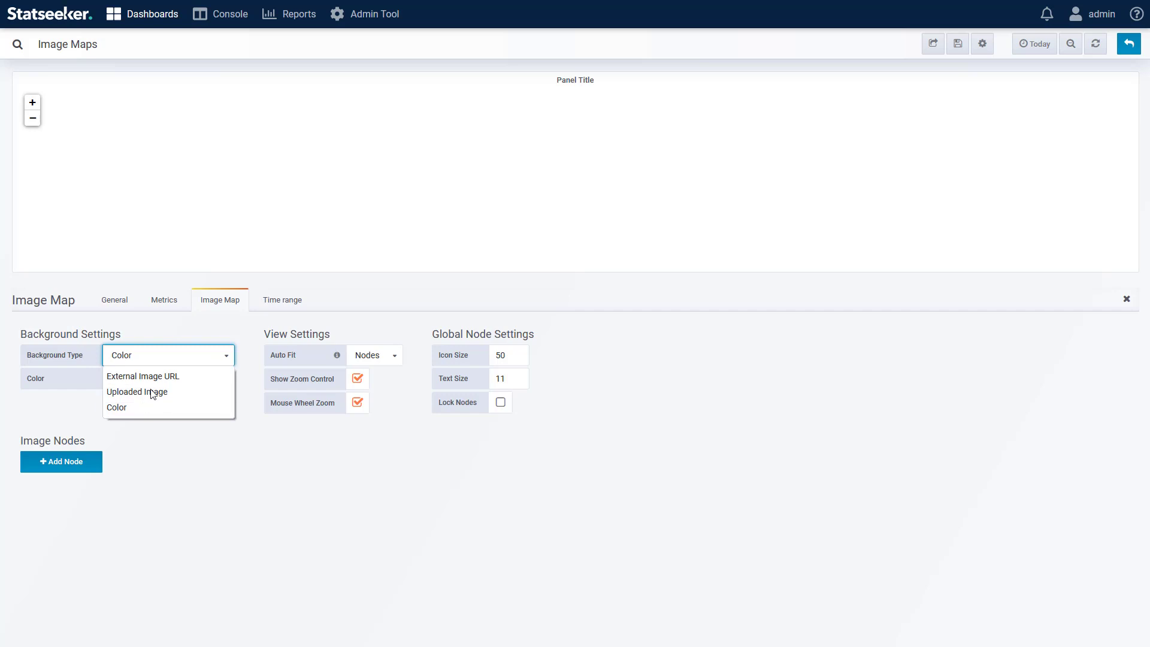
click(202, 473)
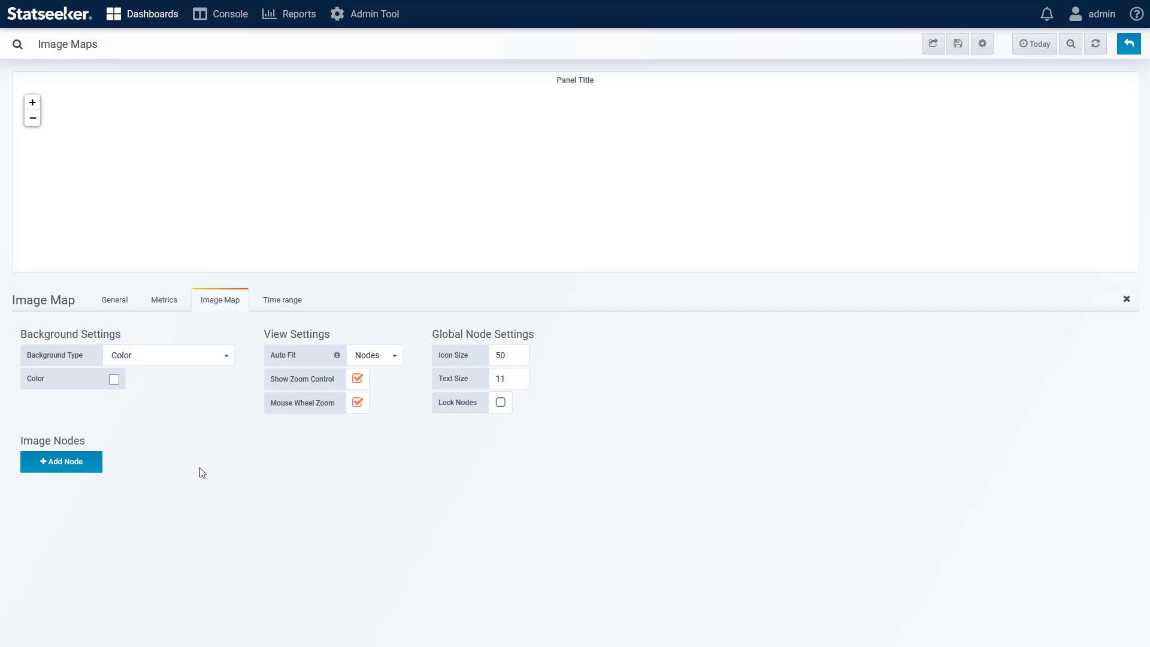
Step: Add an image node using query A - Standard Query - Device with entity Chicago-rtr
click(70, 466)
click(189, 506)
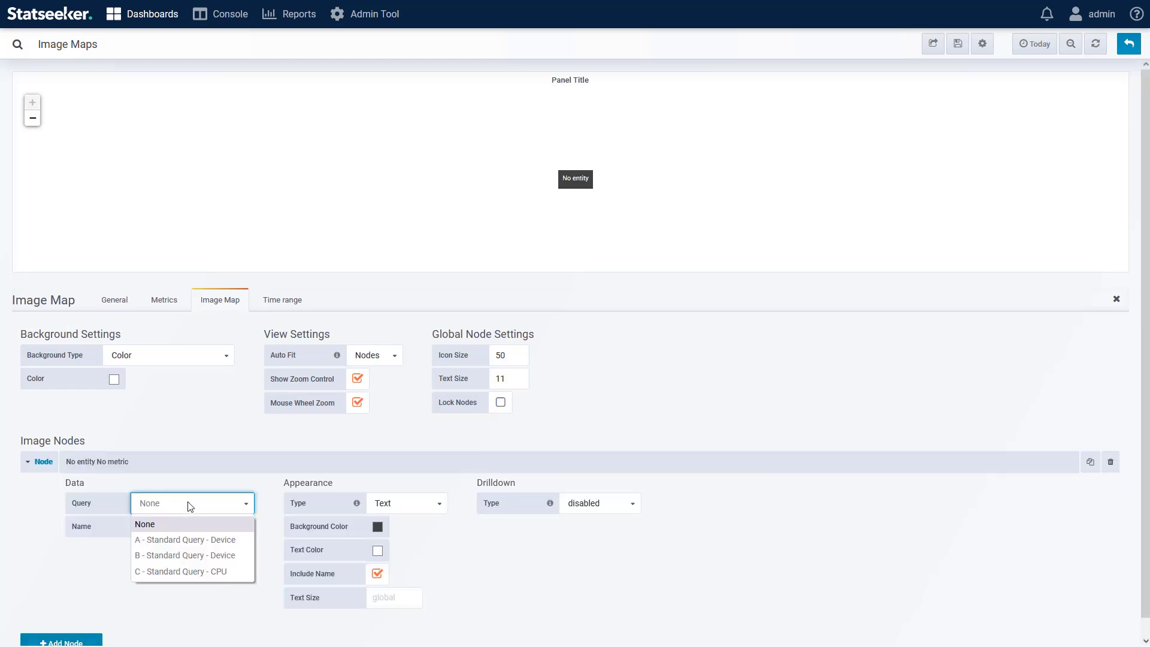
click(221, 540)
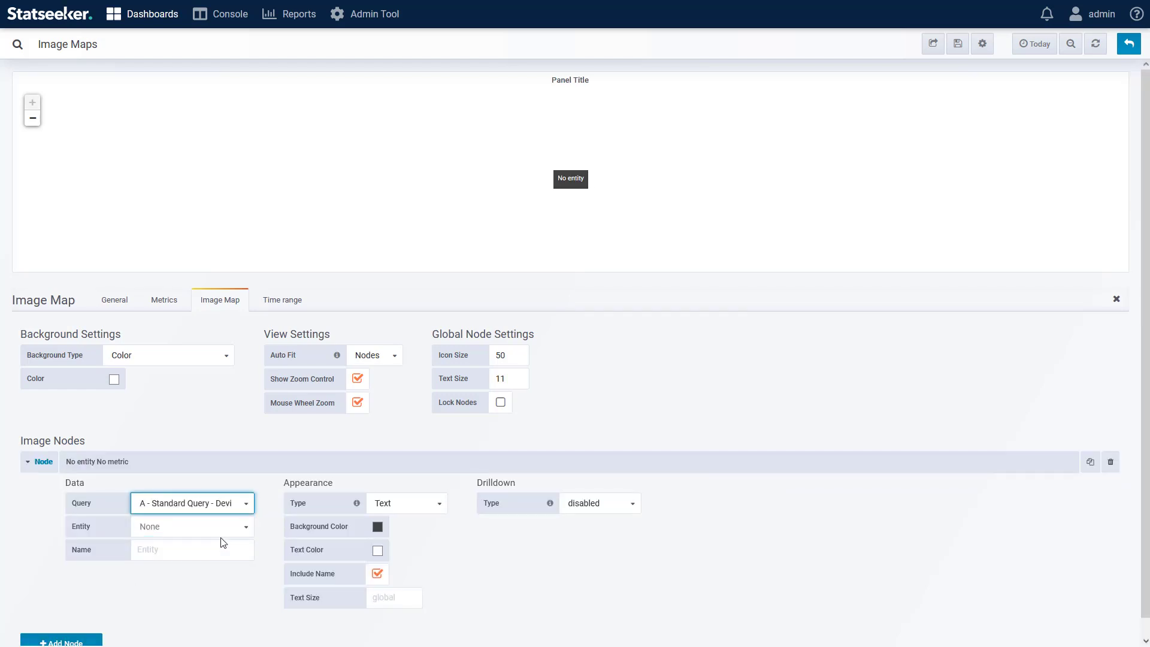
click(217, 530)
click(159, 506)
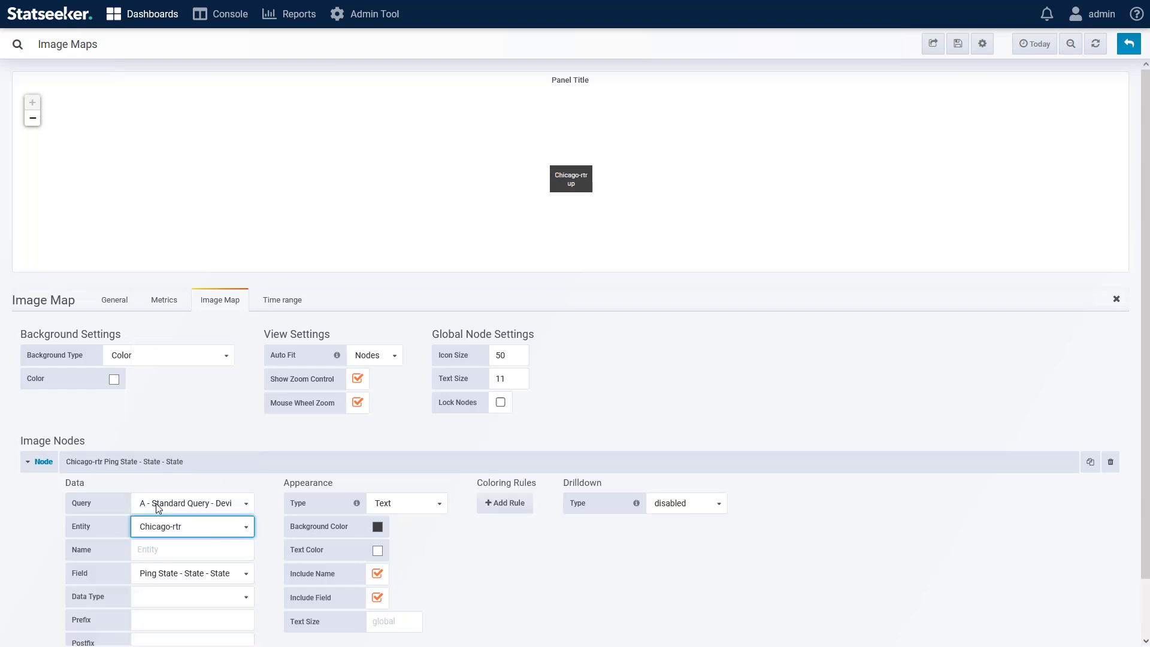
Step: Name the node Router
scroll(259, 432, down, 2)
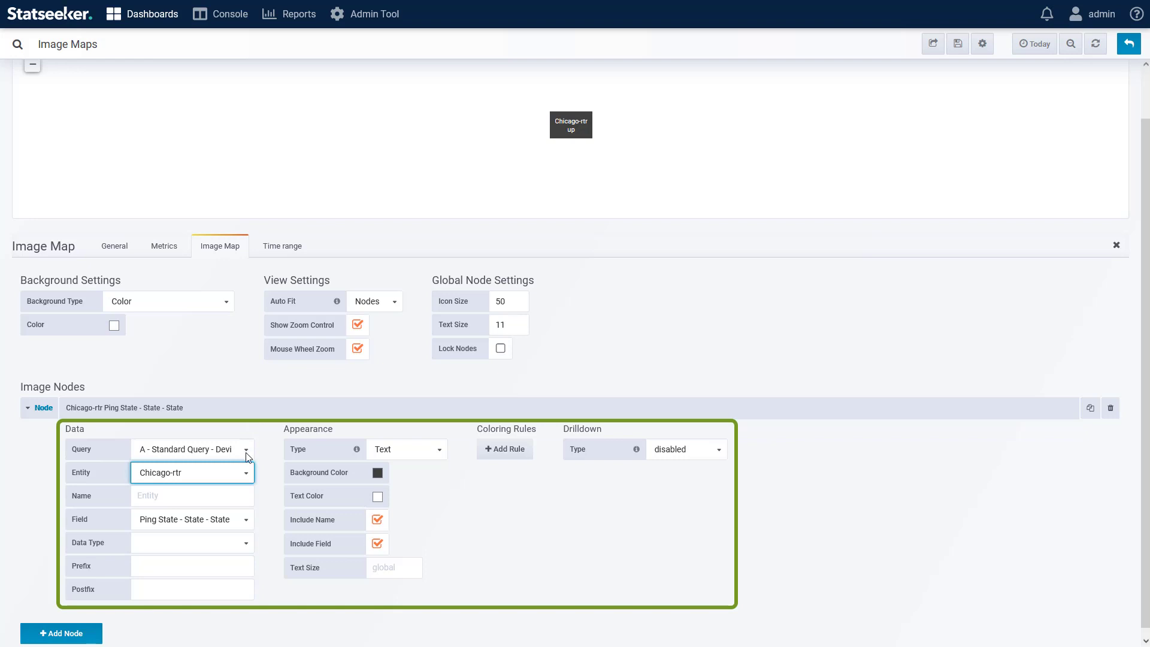
click(205, 496)
text(Router)
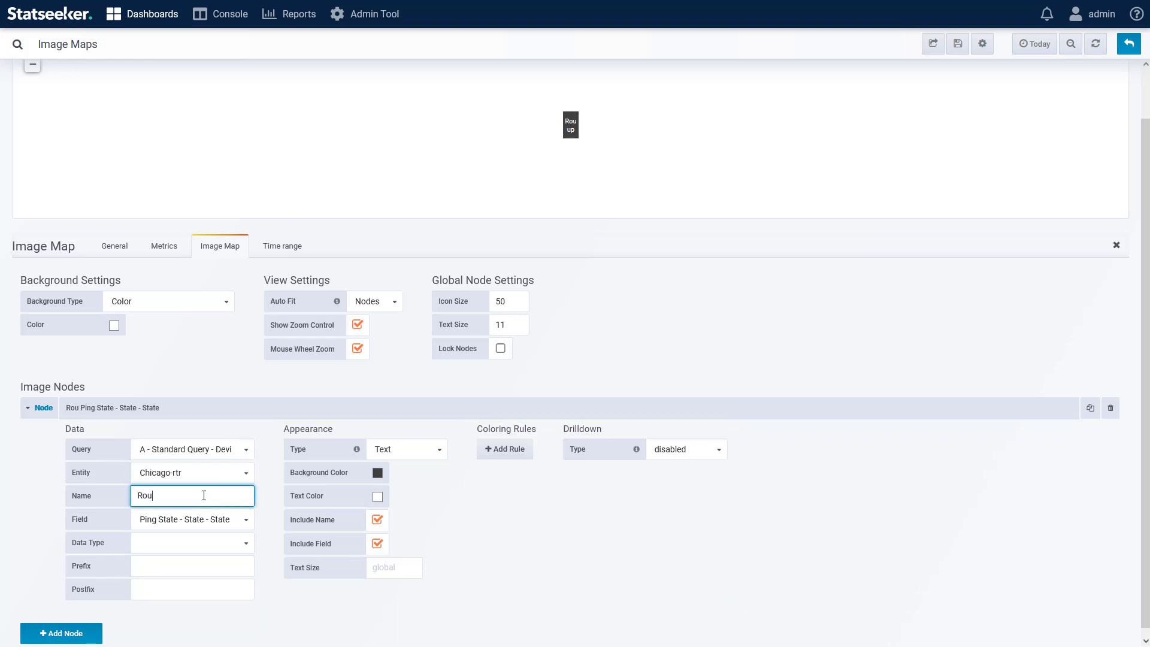
click(454, 511)
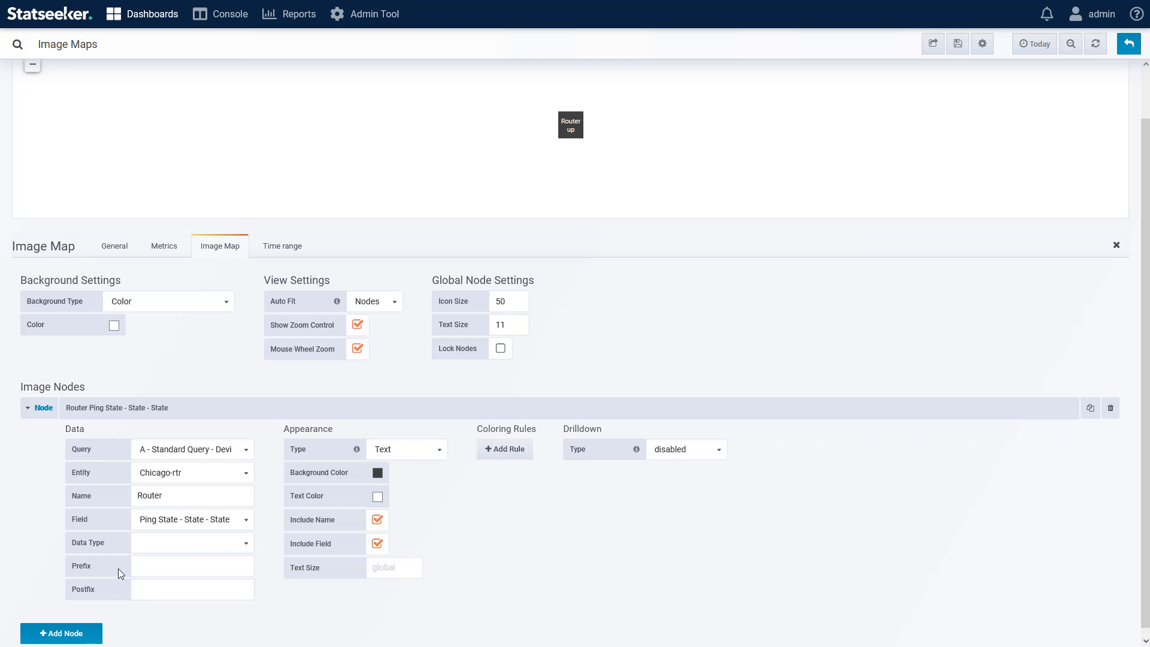
Step: Set the node's data type to String and add a Value Map coloring rule mapping up to Up with green background
click(211, 552)
click(168, 596)
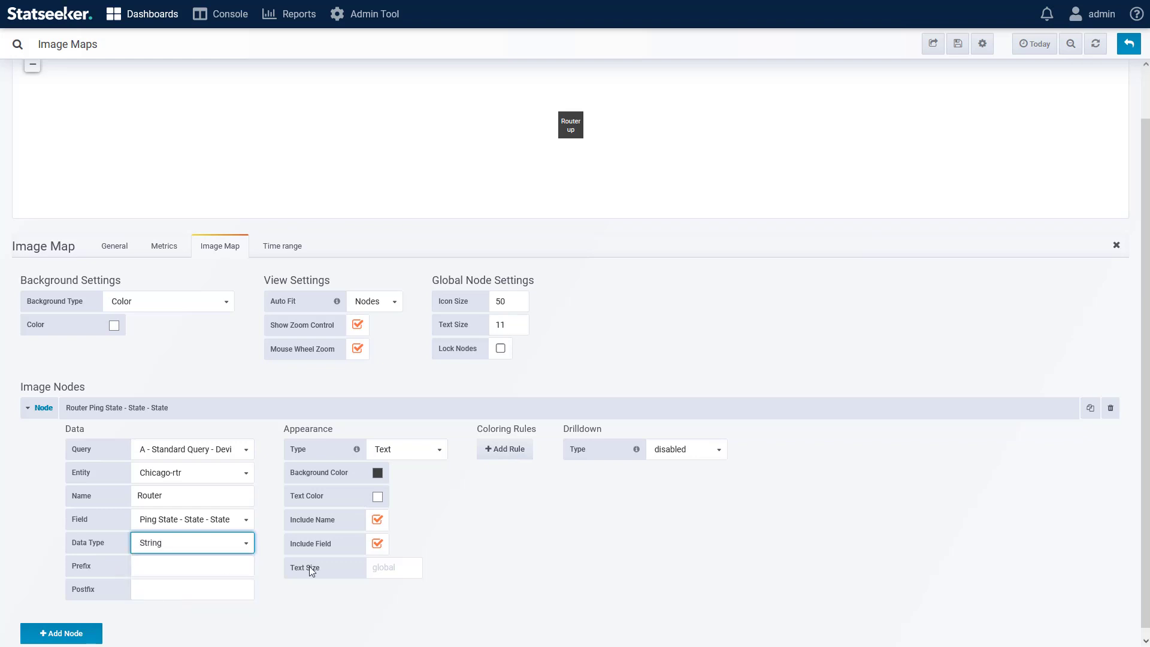
click(497, 463)
click(526, 449)
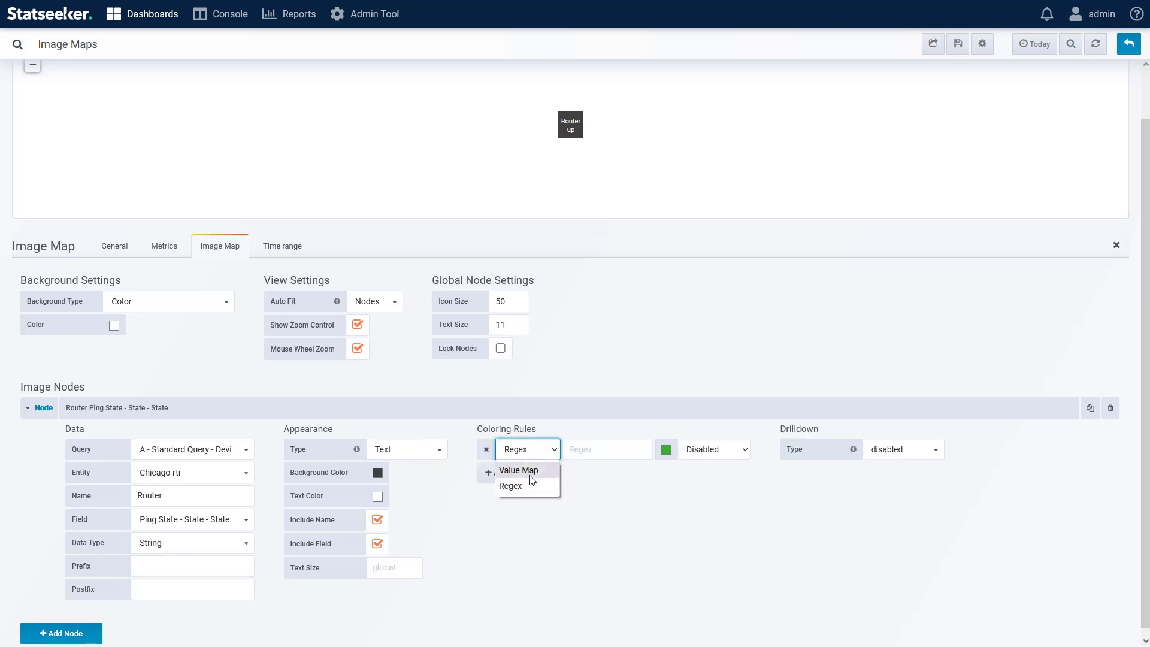
click(521, 469)
click(583, 449)
key(Tab)
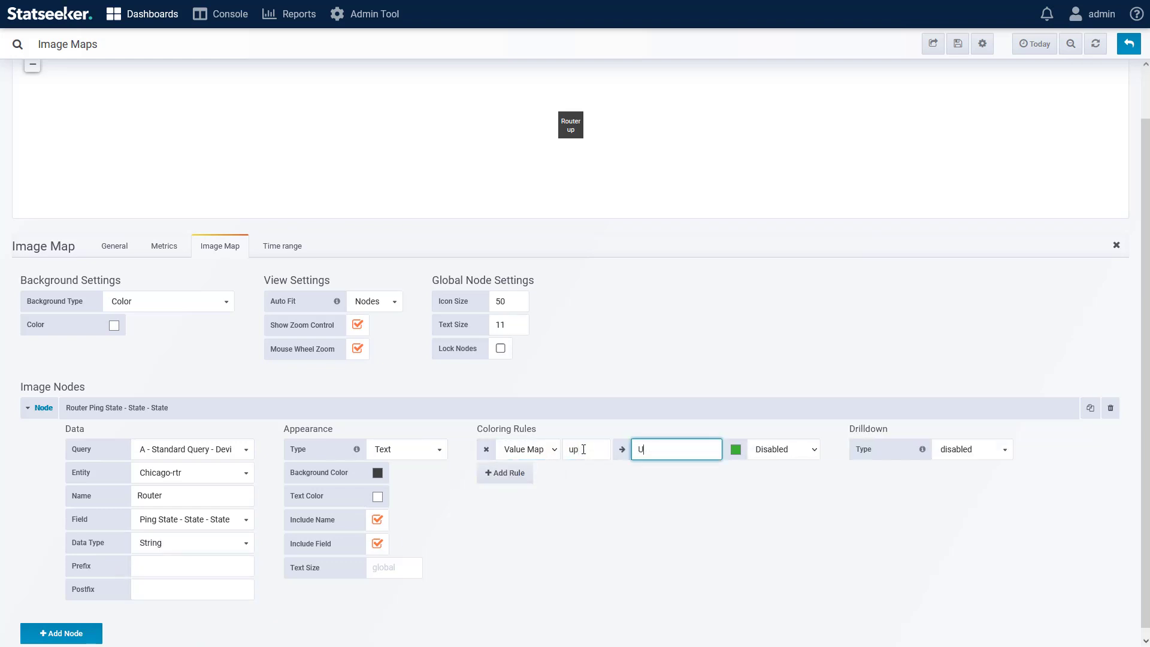
text(Up)
key(Tab)
click(784, 449)
click(773, 483)
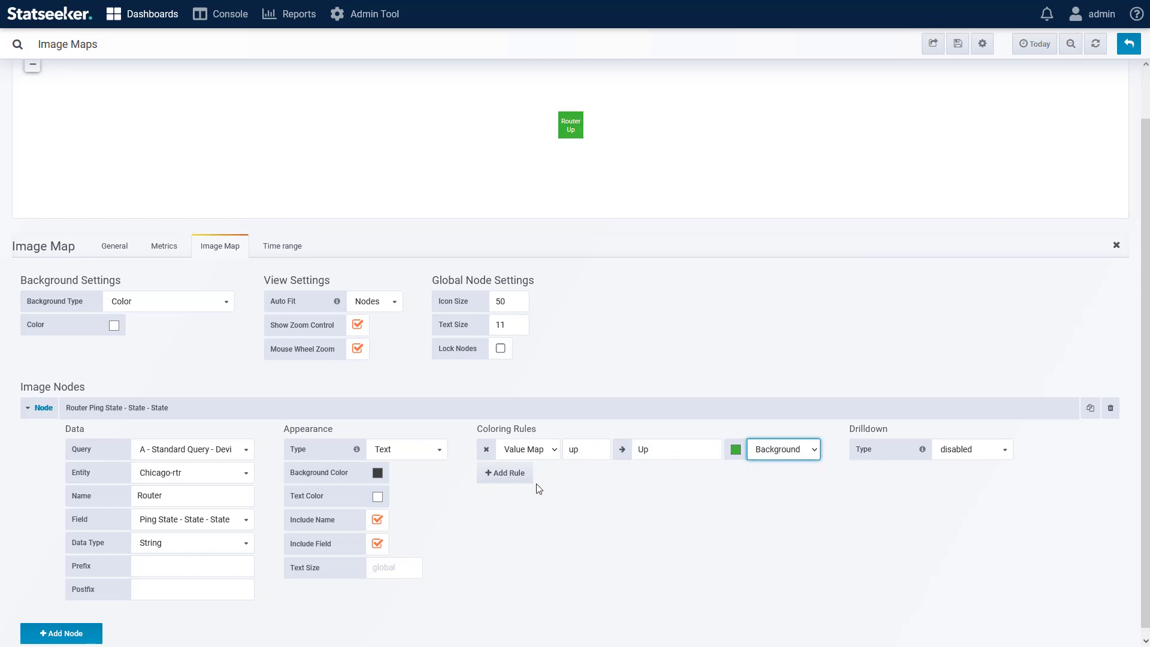
Step: Add a second Value Map coloring rule mapping down to Down with a red background
click(513, 478)
click(528, 473)
click(520, 496)
click(595, 473)
text(down)
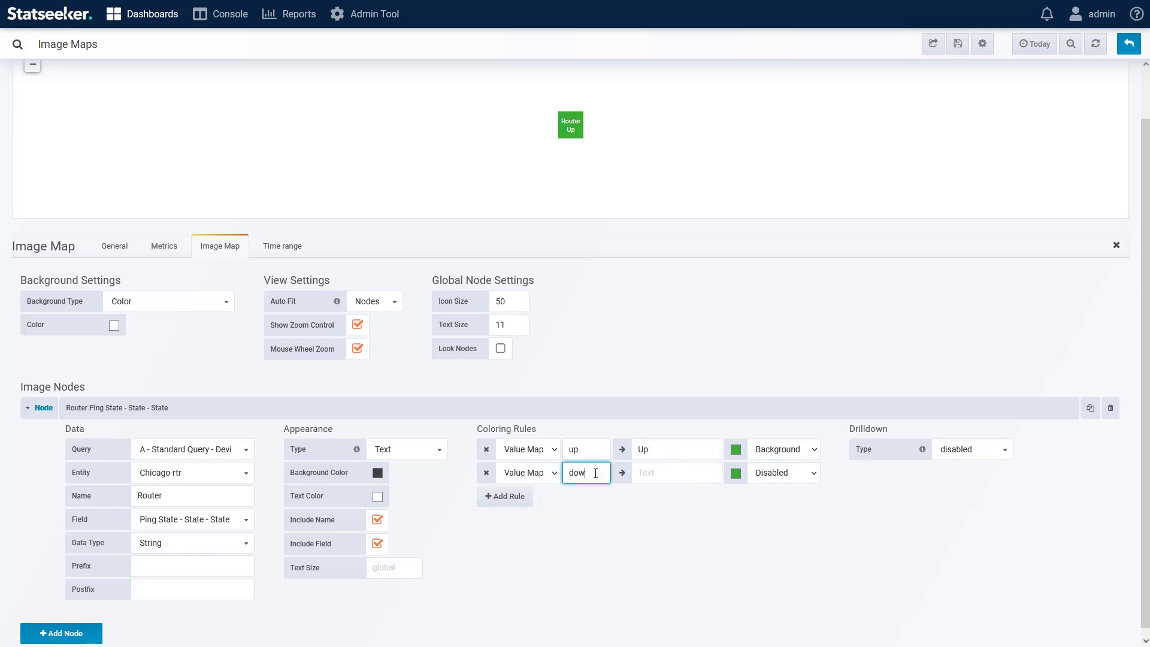
key(Tab)
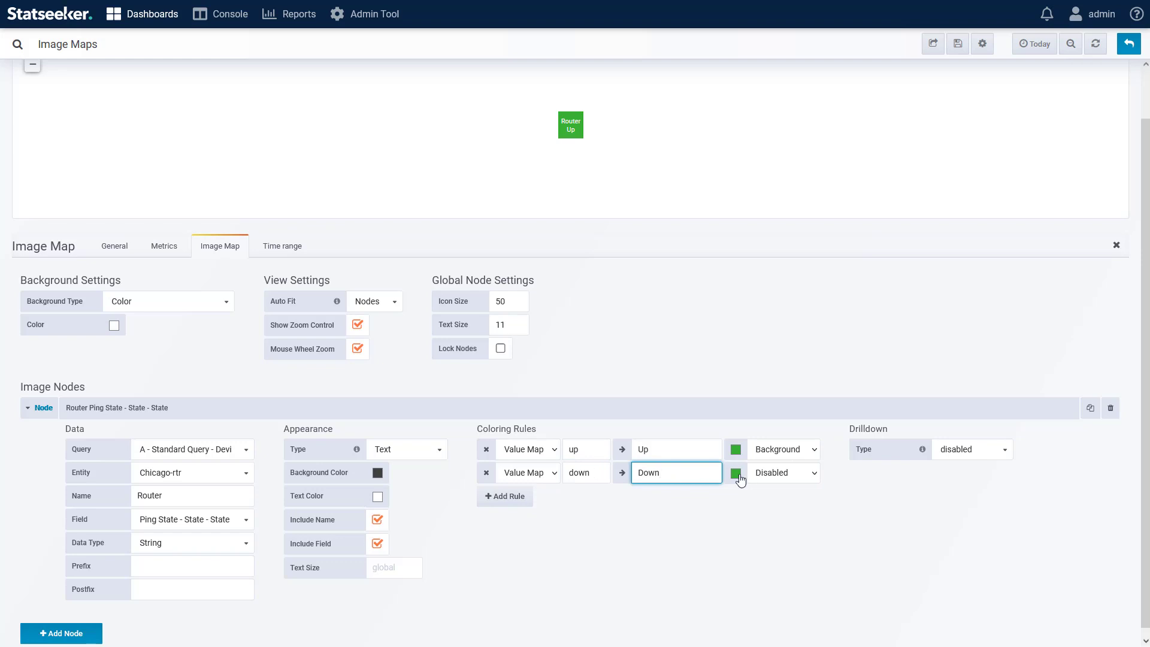
text(Down)
click(737, 474)
click(686, 410)
click(783, 472)
click(774, 508)
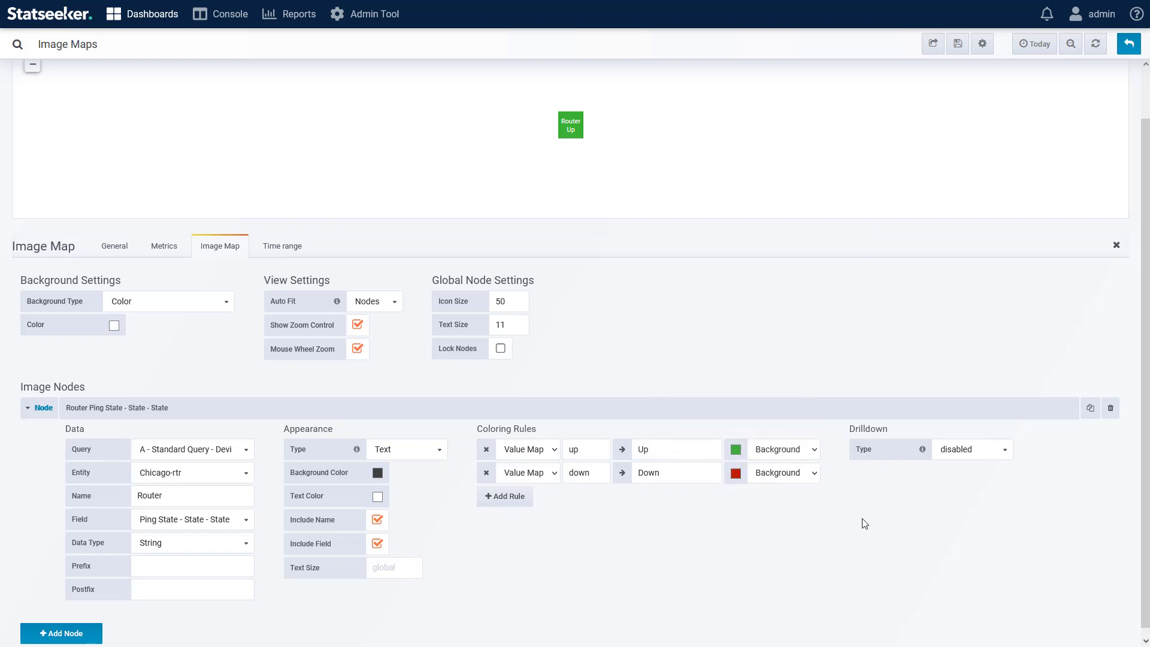
Step: Change the node's appearance type to Icon and choose the Router icon
click(398, 449)
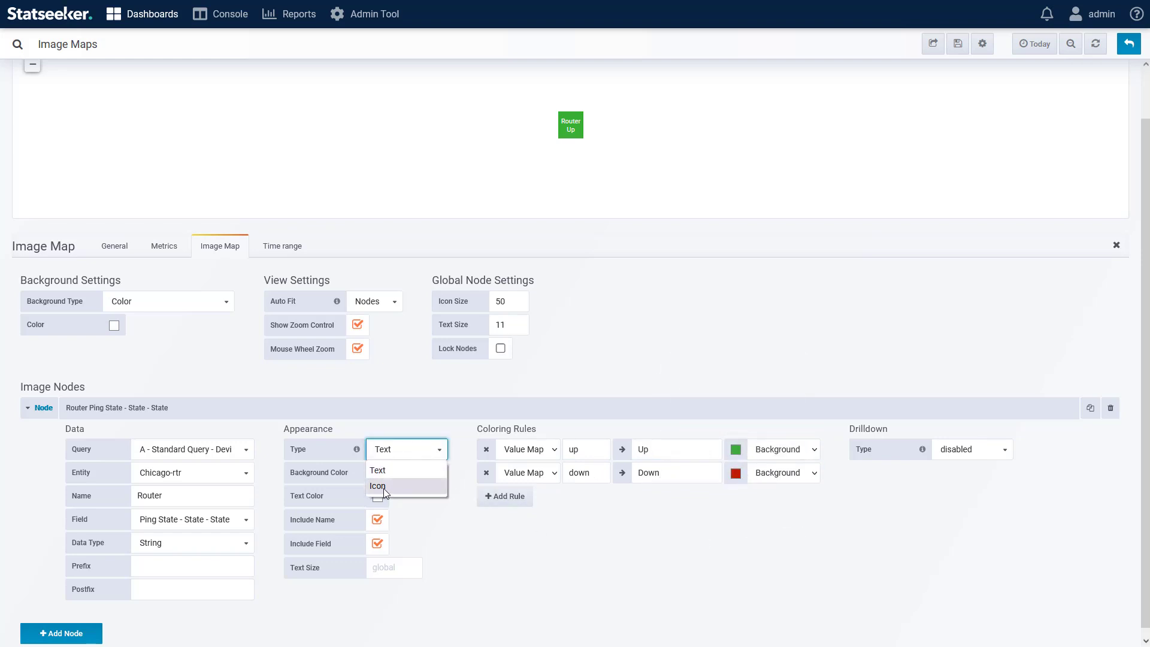
click(383, 487)
click(411, 473)
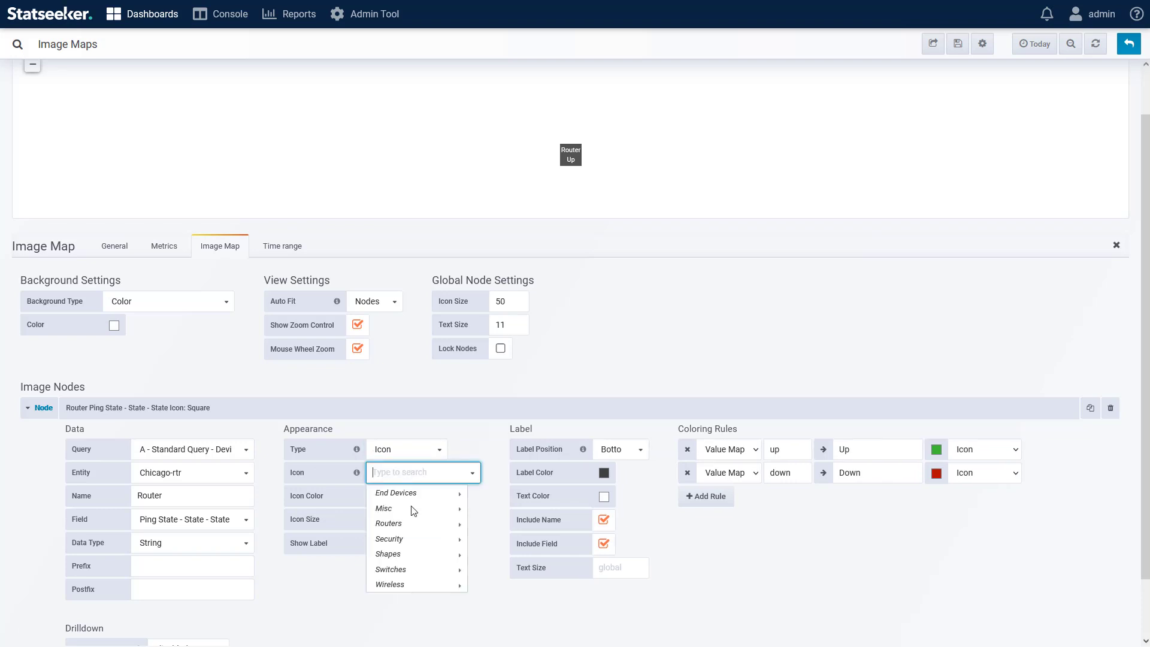
mouse_move(419, 524)
click(487, 585)
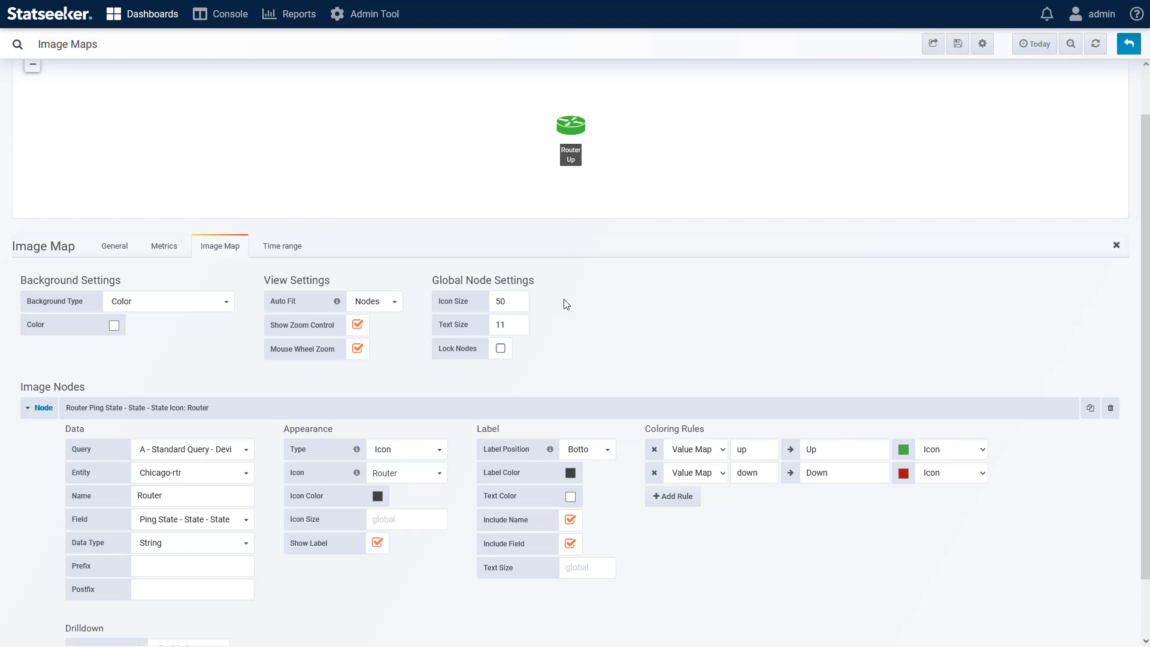
Step: Set the node's label position to Top
click(596, 457)
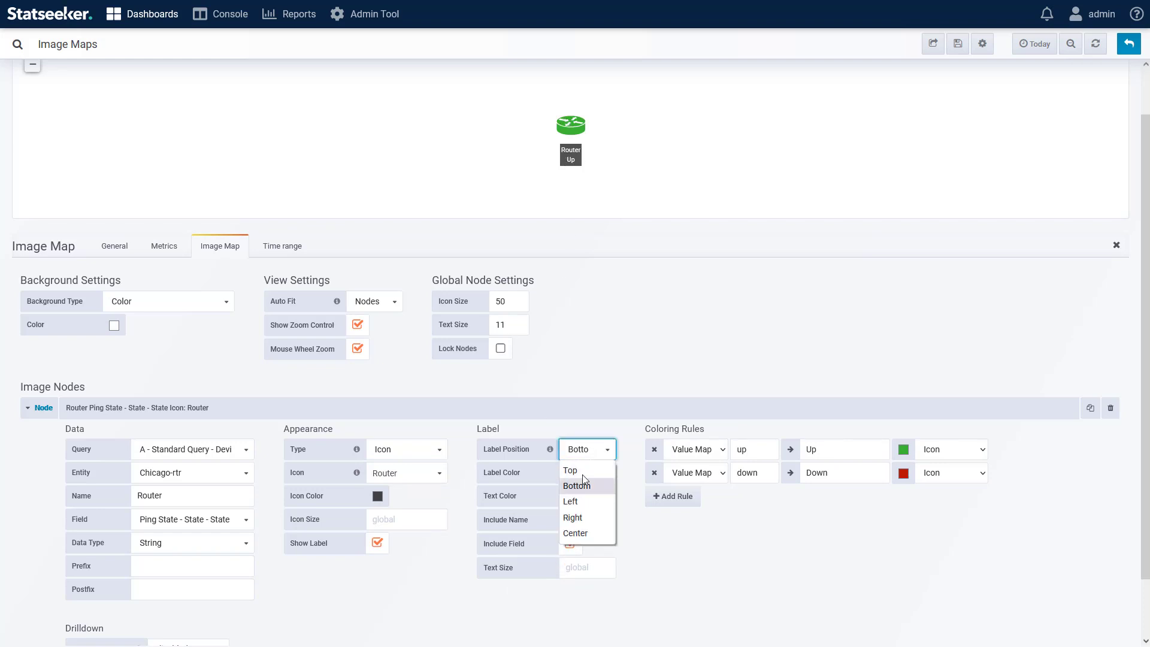
click(583, 473)
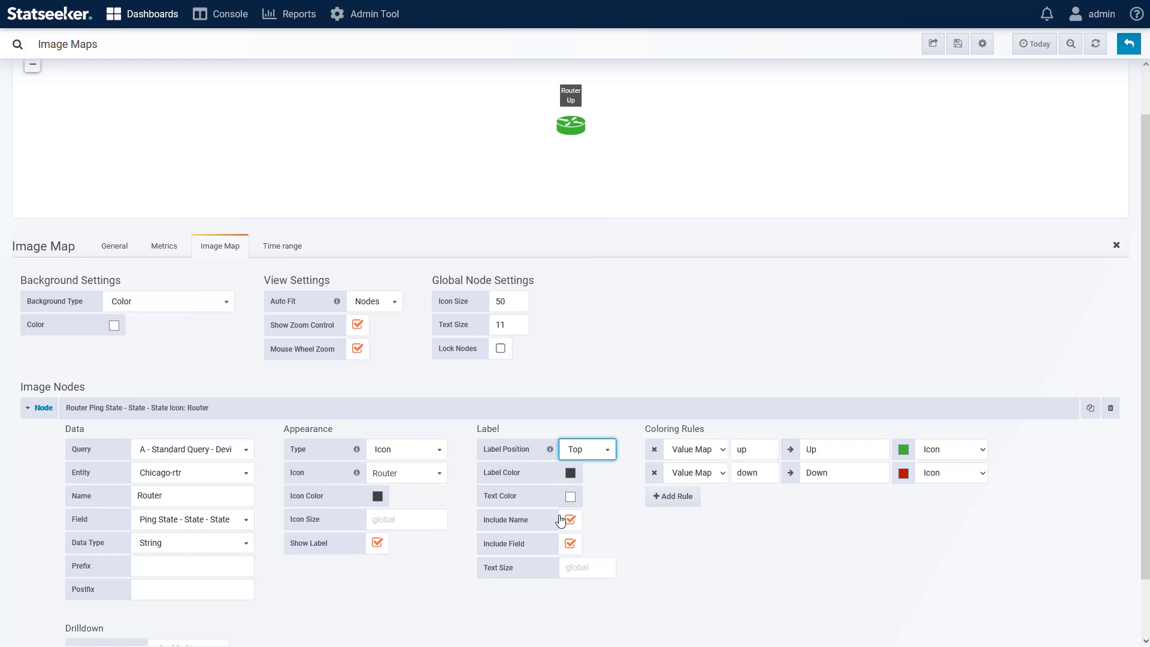
click(973, 450)
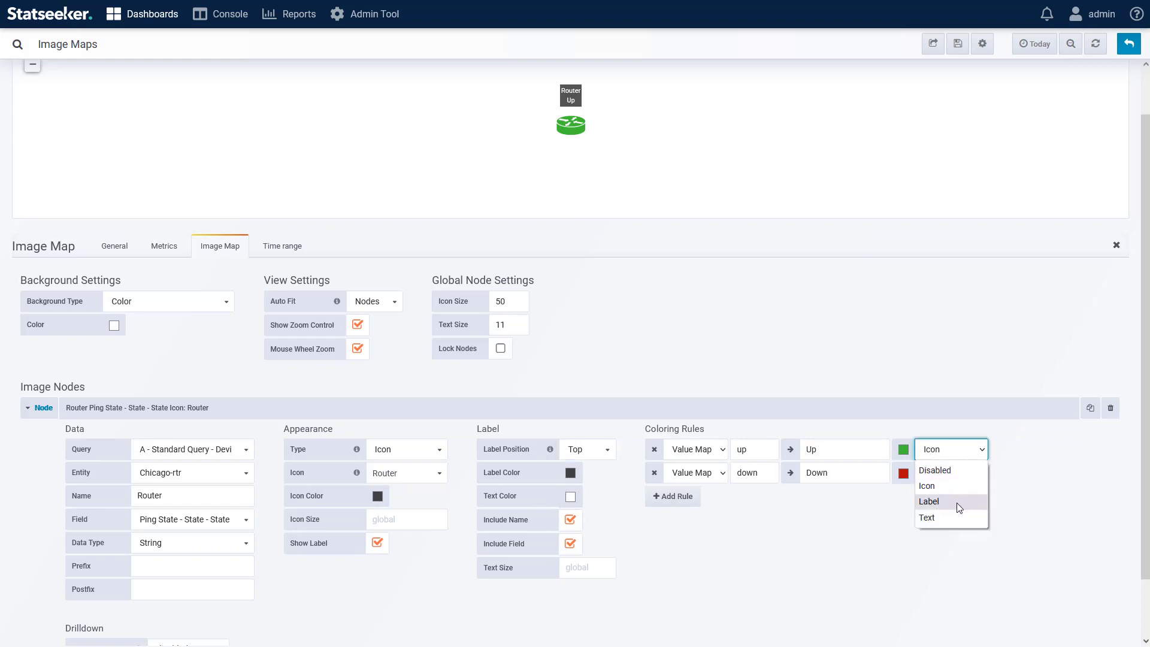
click(642, 541)
Step: Toggle the node's Include Name option and turn off Show Label
click(571, 521)
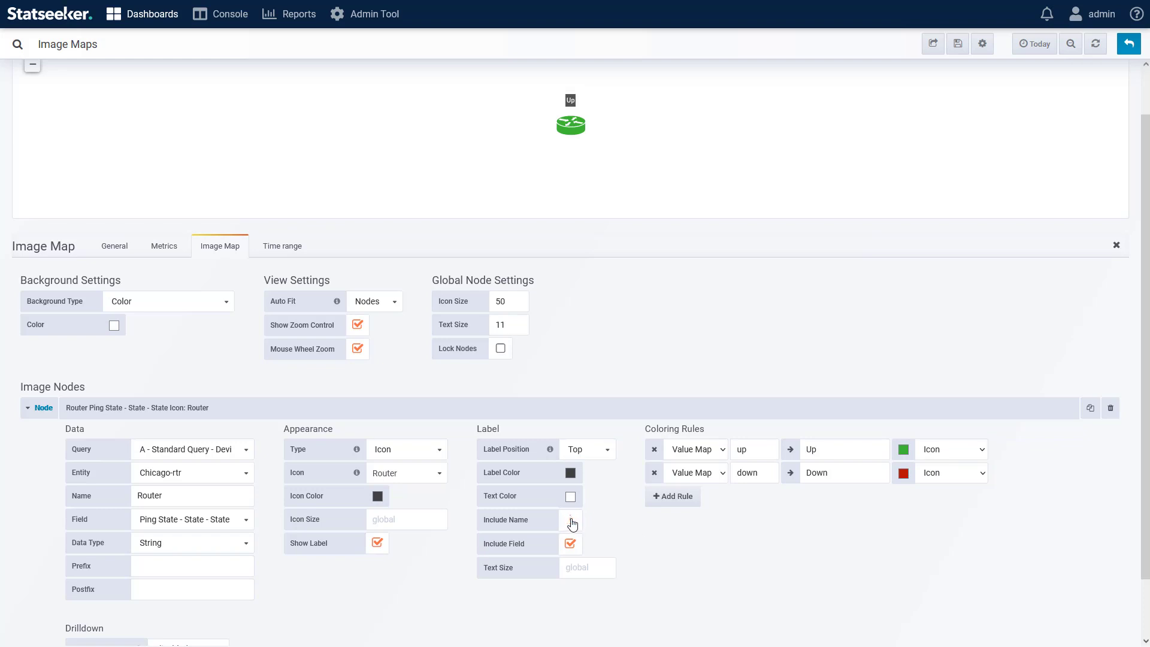
click(571, 521)
click(377, 542)
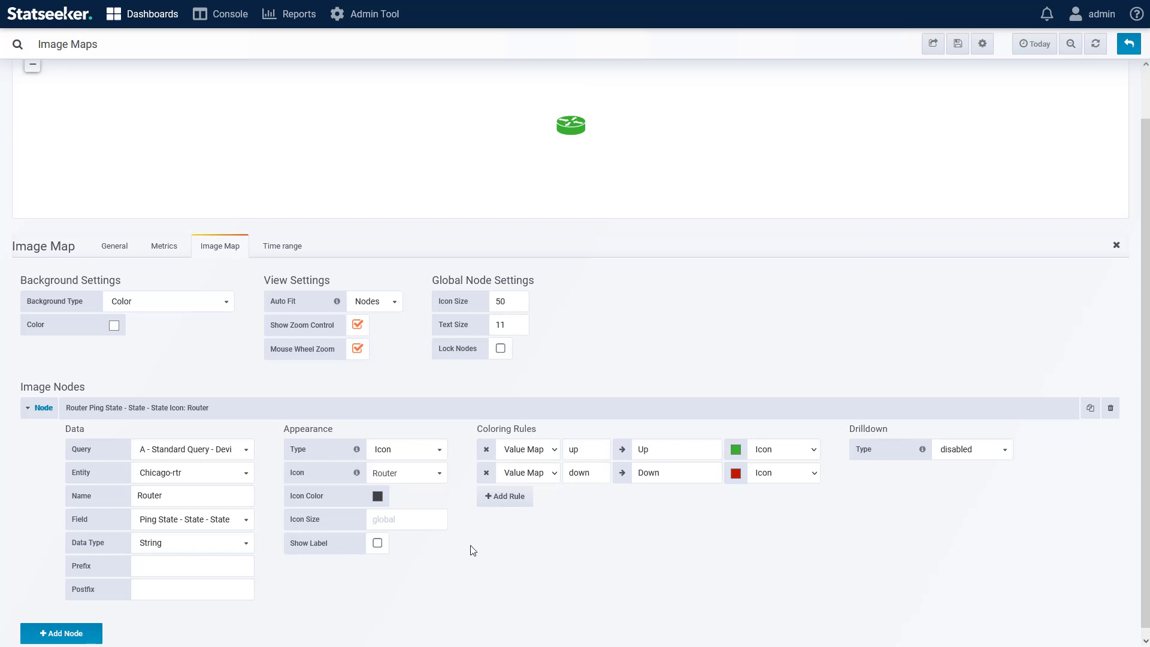
Step: Add a second image node using query B - Standard Query - Device with entity Chicago-rtr
click(58, 636)
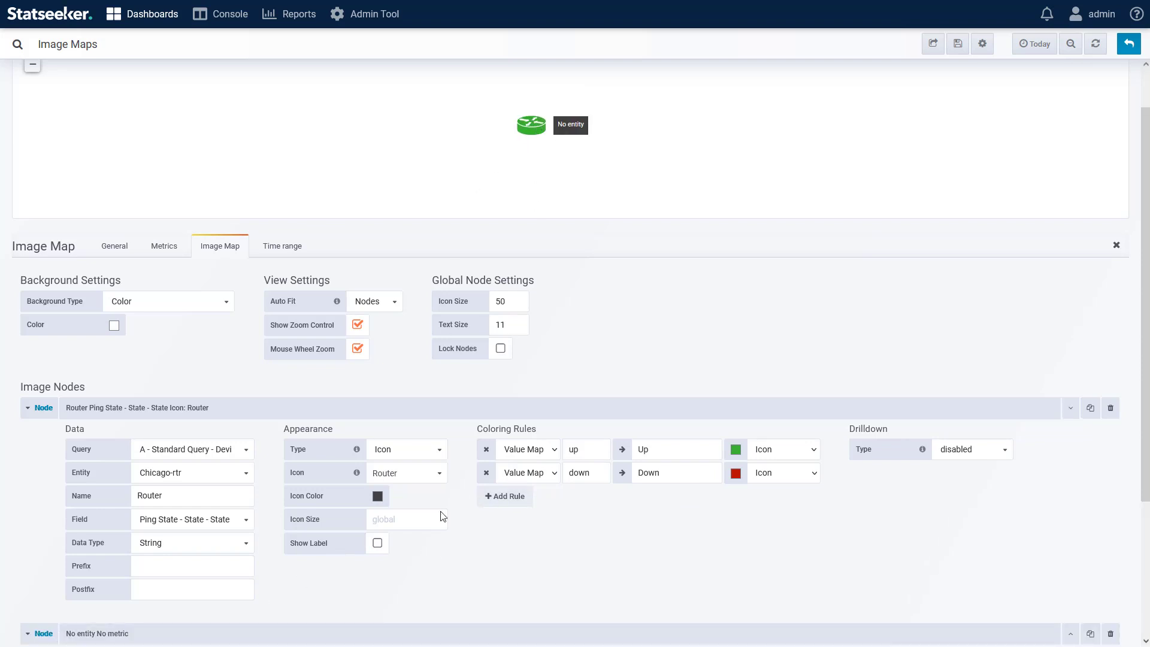
scroll(383, 546, down, 3)
click(213, 493)
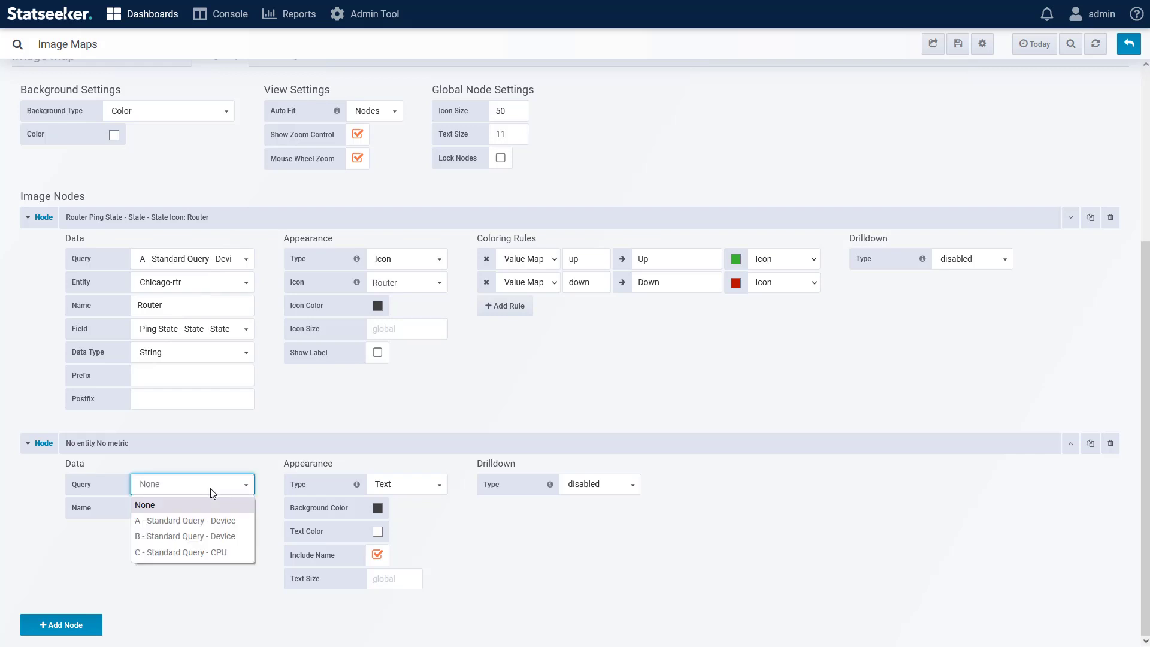
click(179, 521)
click(181, 504)
click(174, 486)
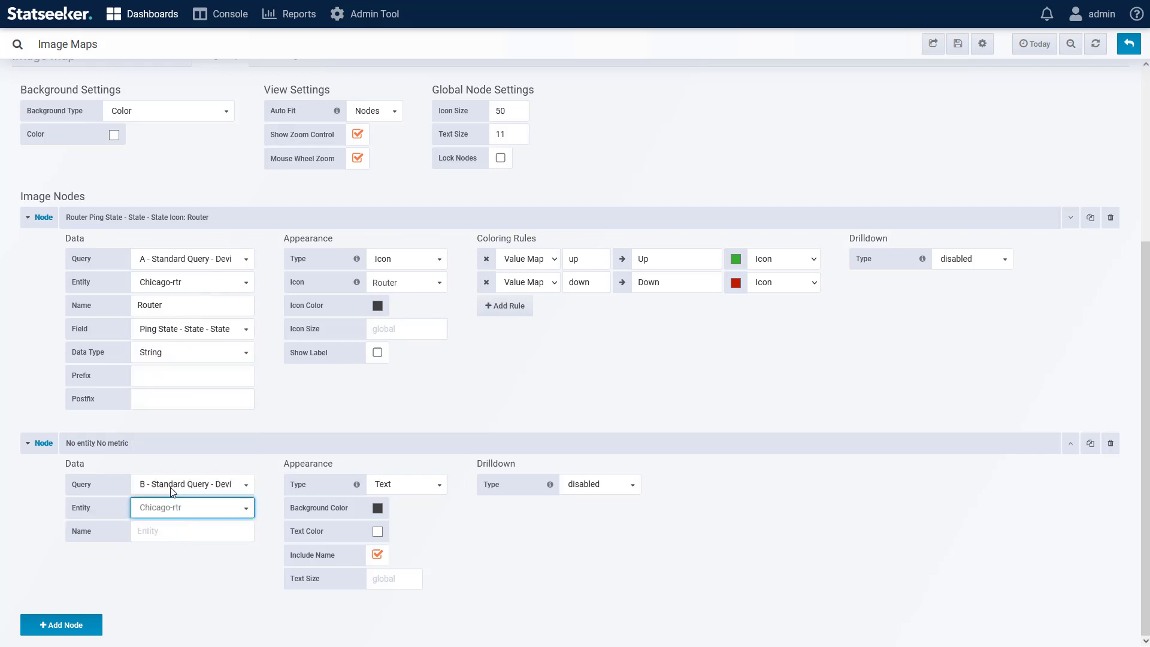
click(220, 554)
click(213, 591)
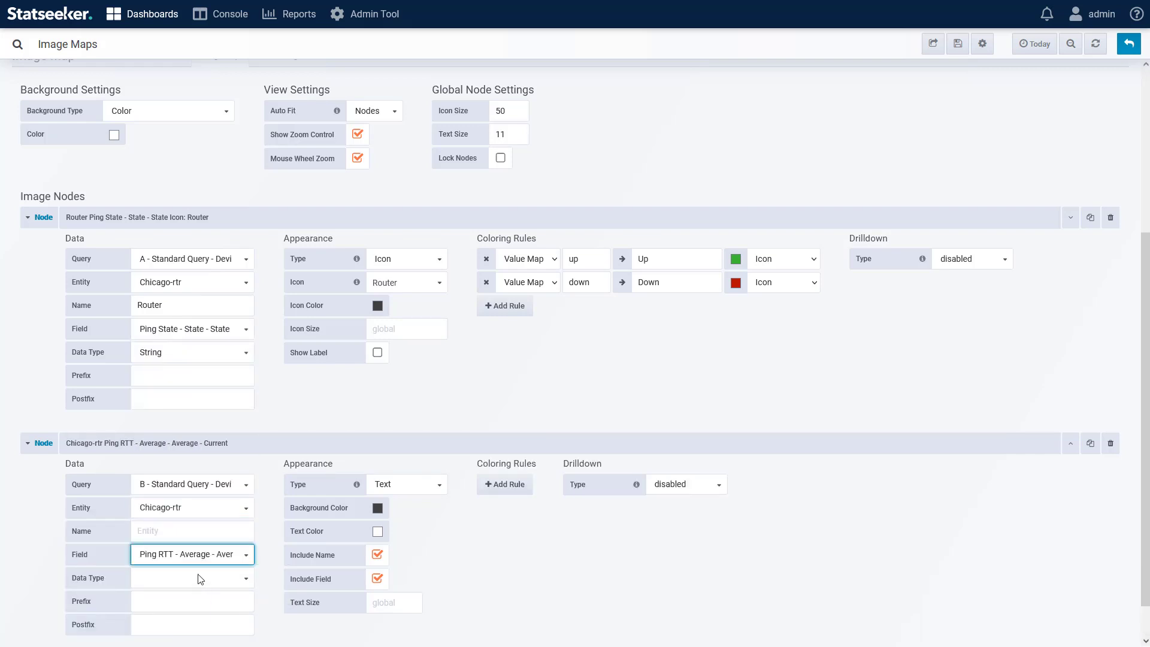
Step: Set the ping RTT node's data type to Number and its unit to milliseconds (ms)
click(201, 578)
click(159, 556)
click(163, 607)
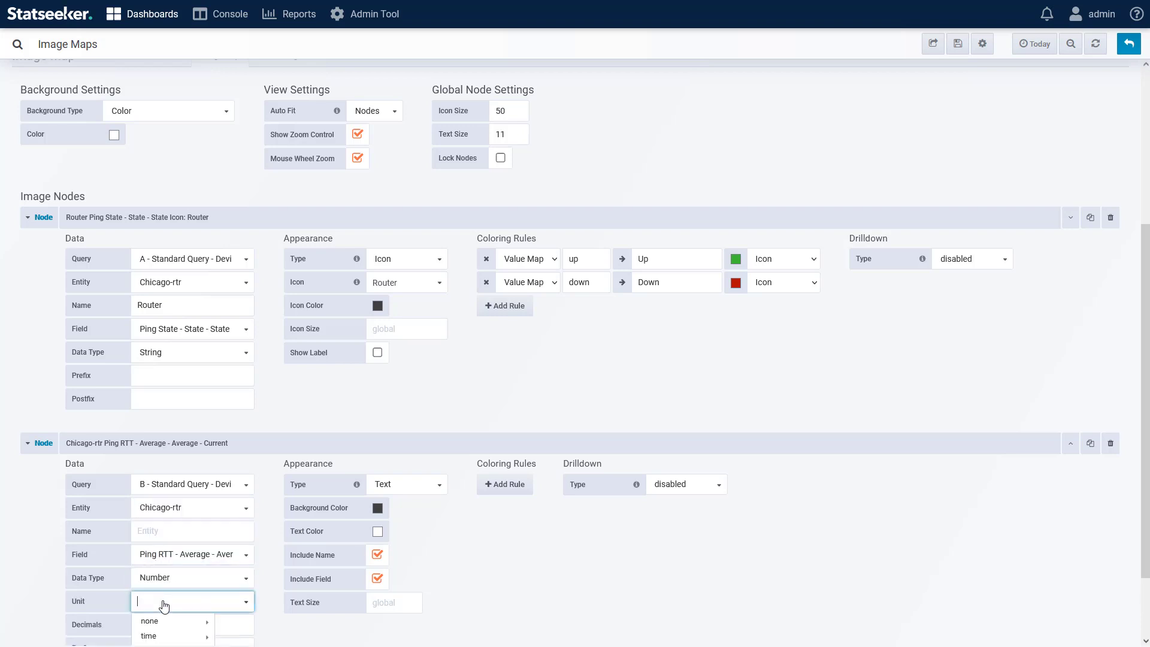
scroll(168, 608, down, 2)
mouse_move(170, 546)
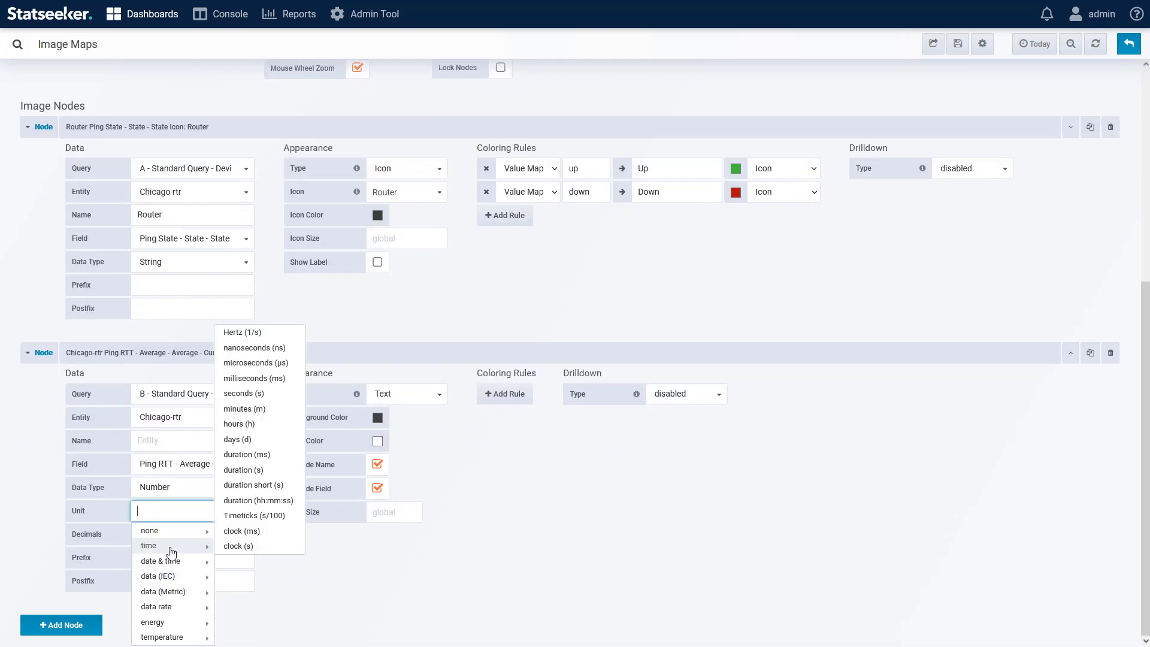
click(262, 379)
click(185, 531)
click(385, 570)
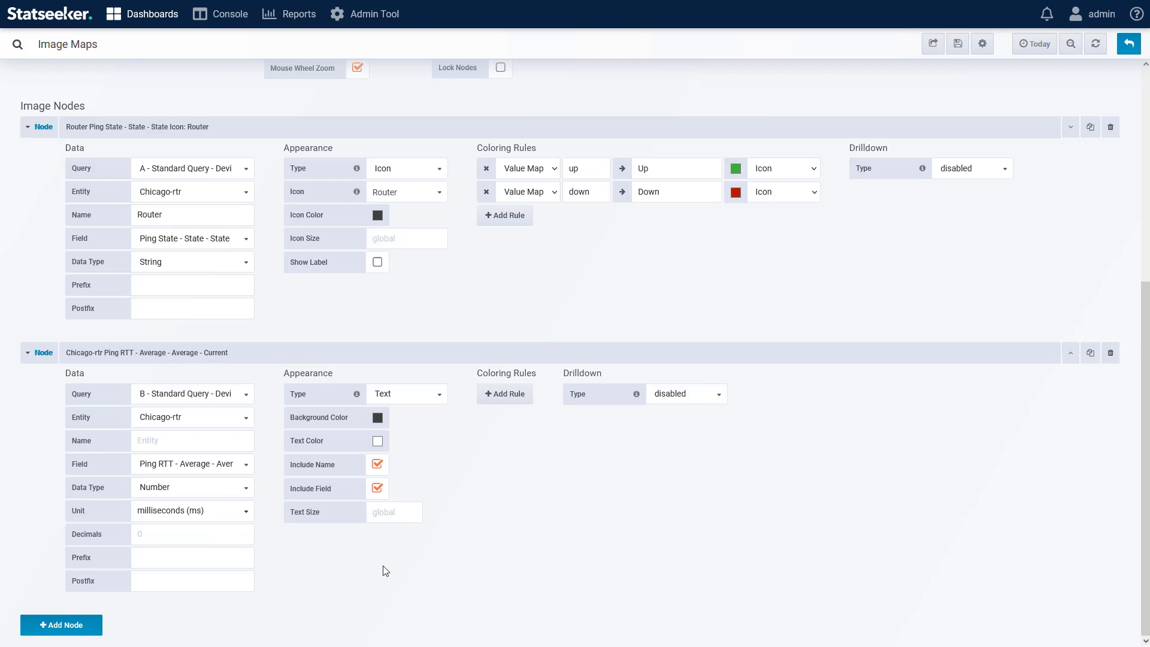
Step: Collapse the router ping state node's settings
click(28, 127)
scroll(312, 329, up, 2)
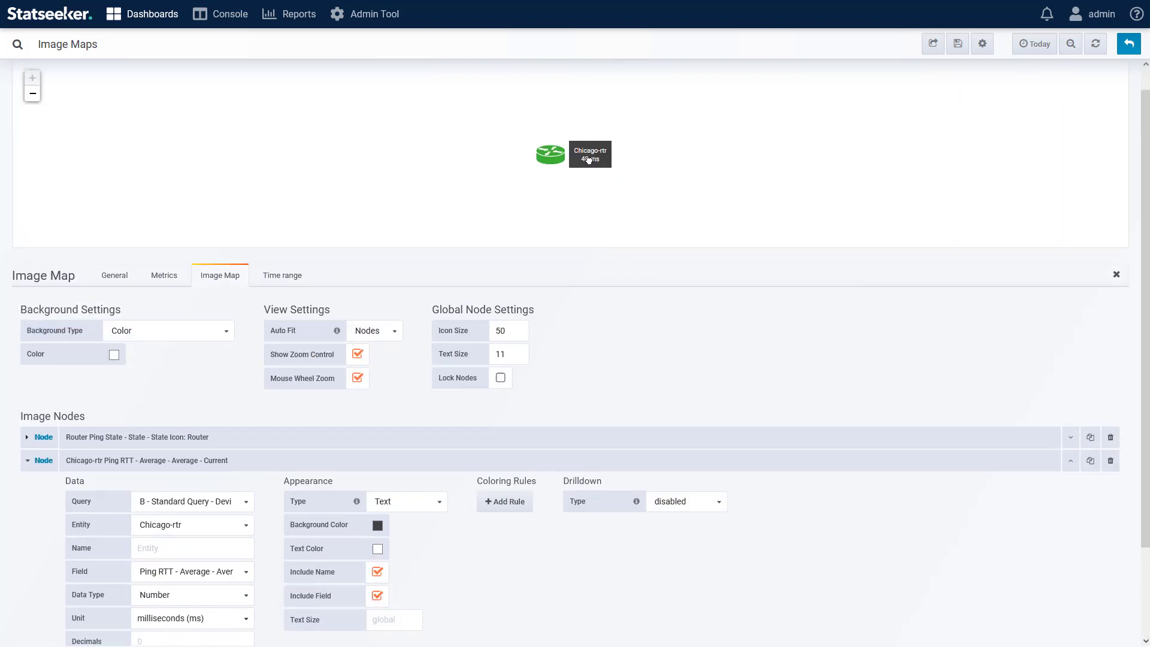
scroll(479, 563, down, 2)
click(168, 440)
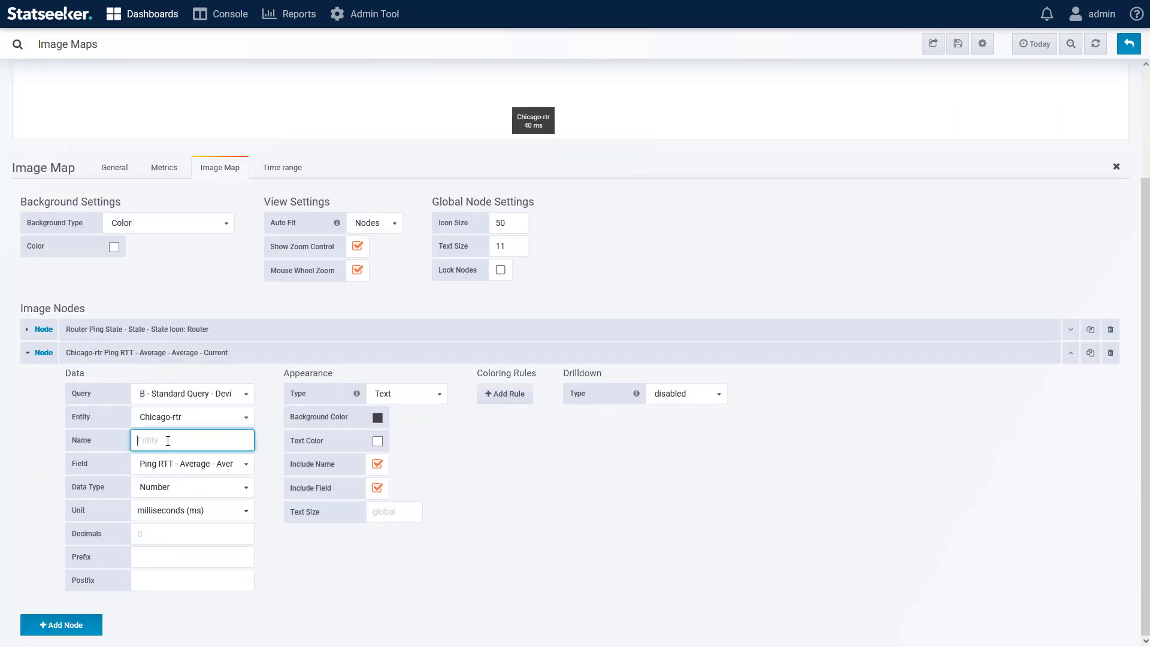
text(Ping)
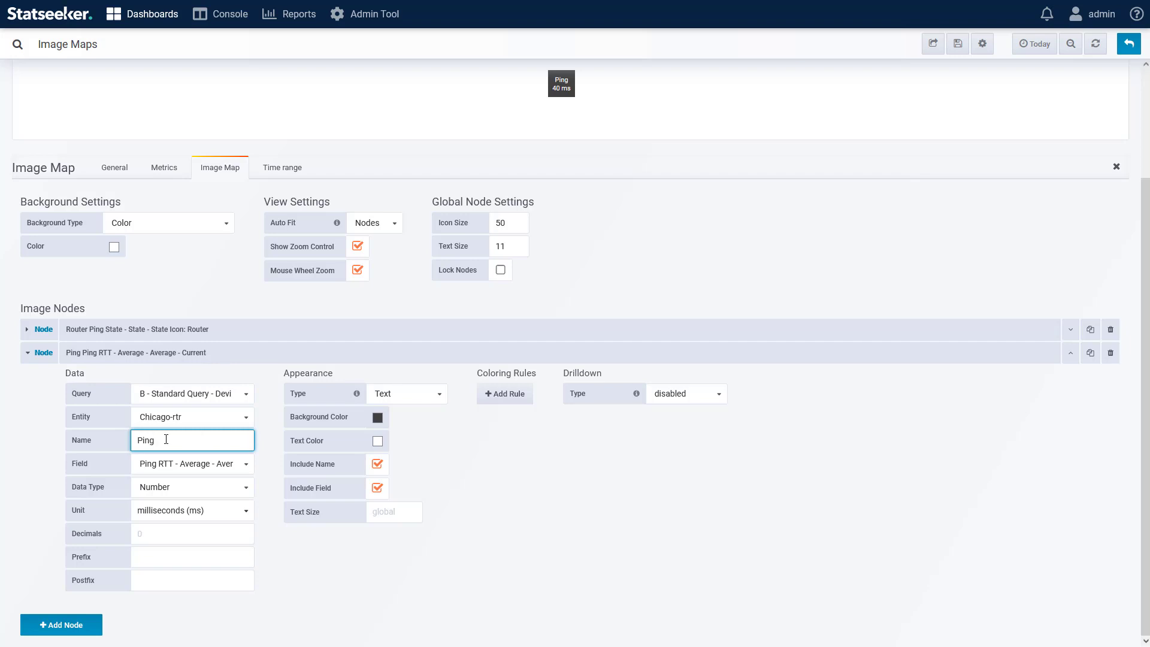
key(BackSpace)
key(BackSpace)
key(BackSpace)
key(BackSpace)
Step: Give the ping RTT node the prefix Ping: and turn off its Include Name option
click(166, 549)
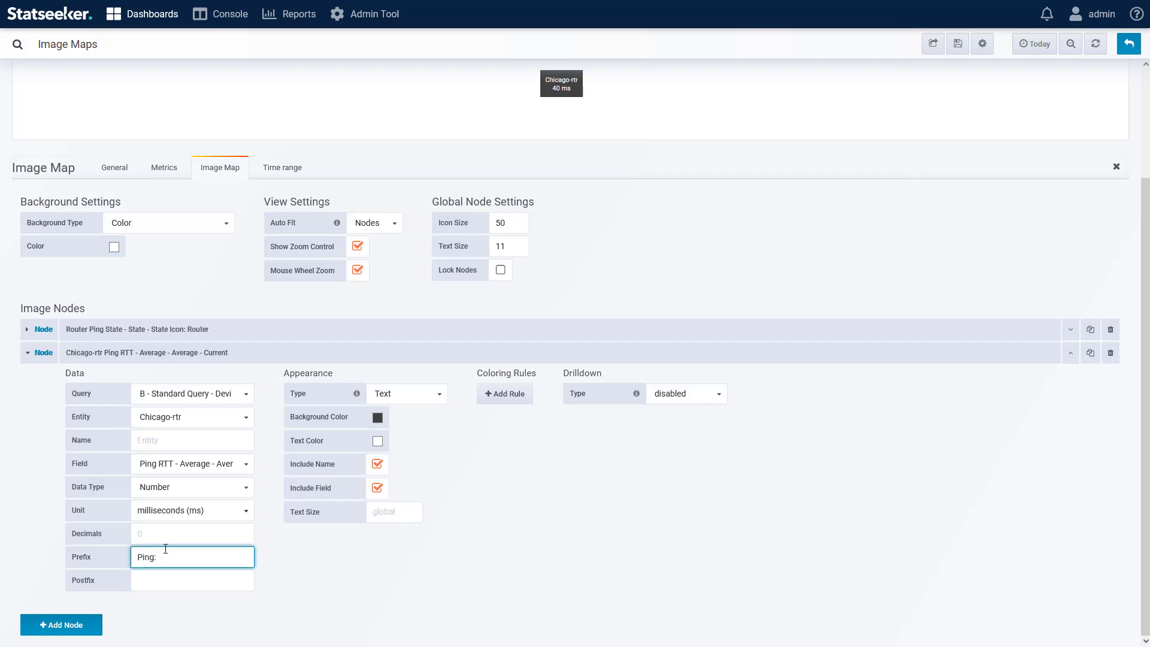
text(Ping:)
click(334, 563)
click(377, 464)
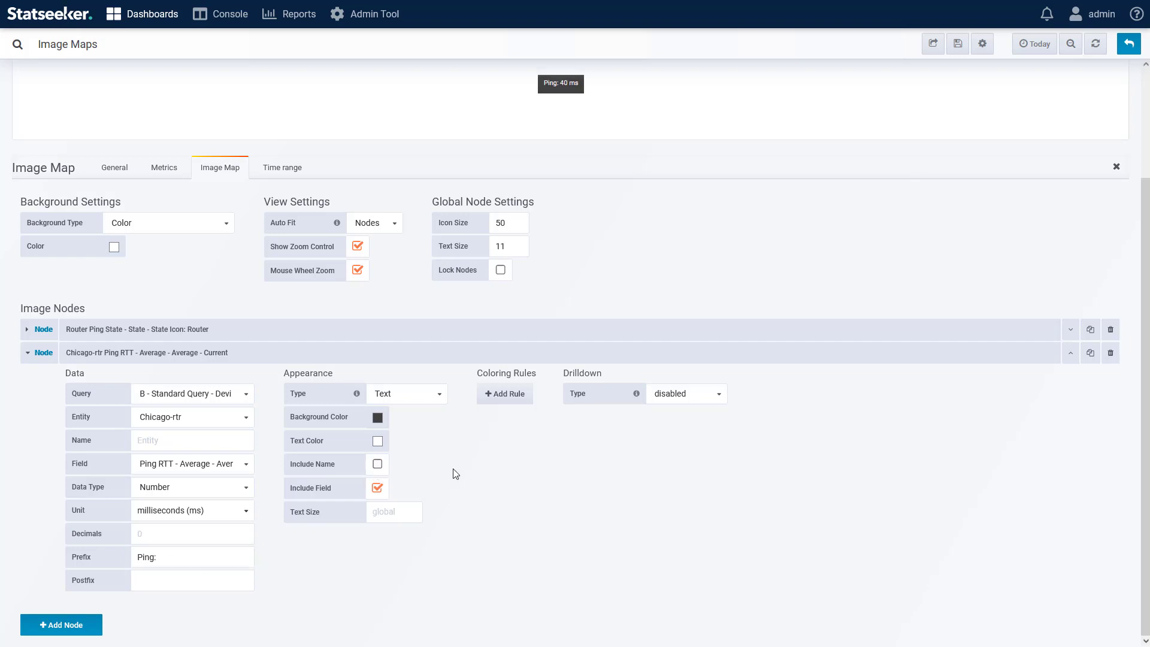
Step: Add a Range coloring rule from 0 to 40 that colors the node's background
click(516, 396)
click(632, 396)
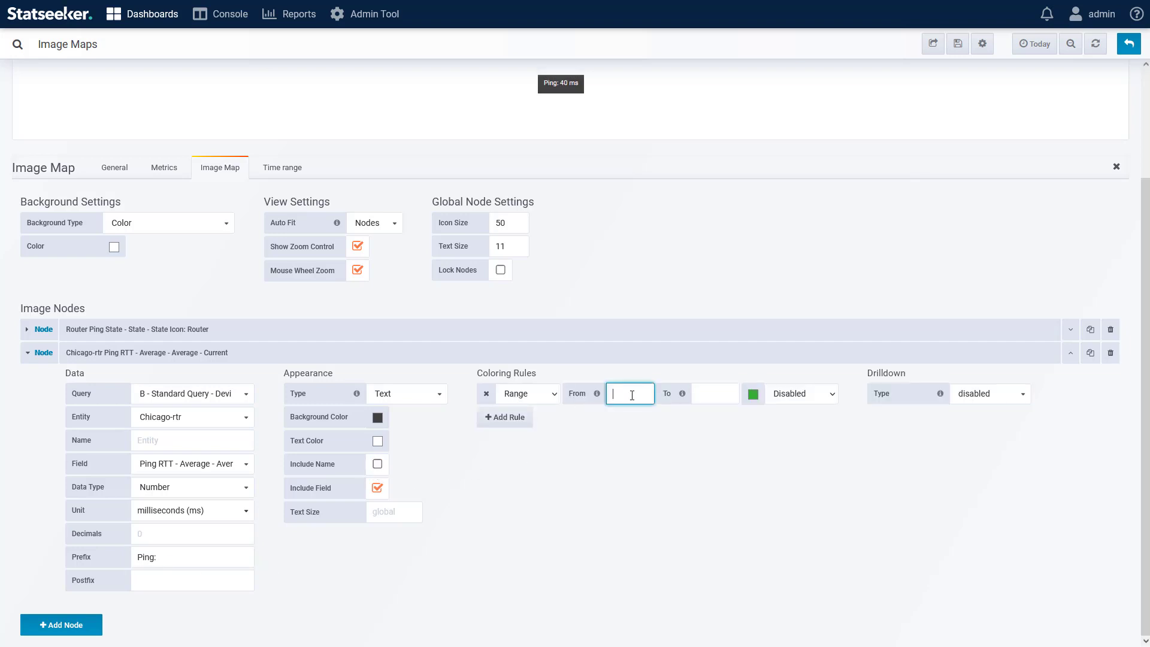
click(724, 396)
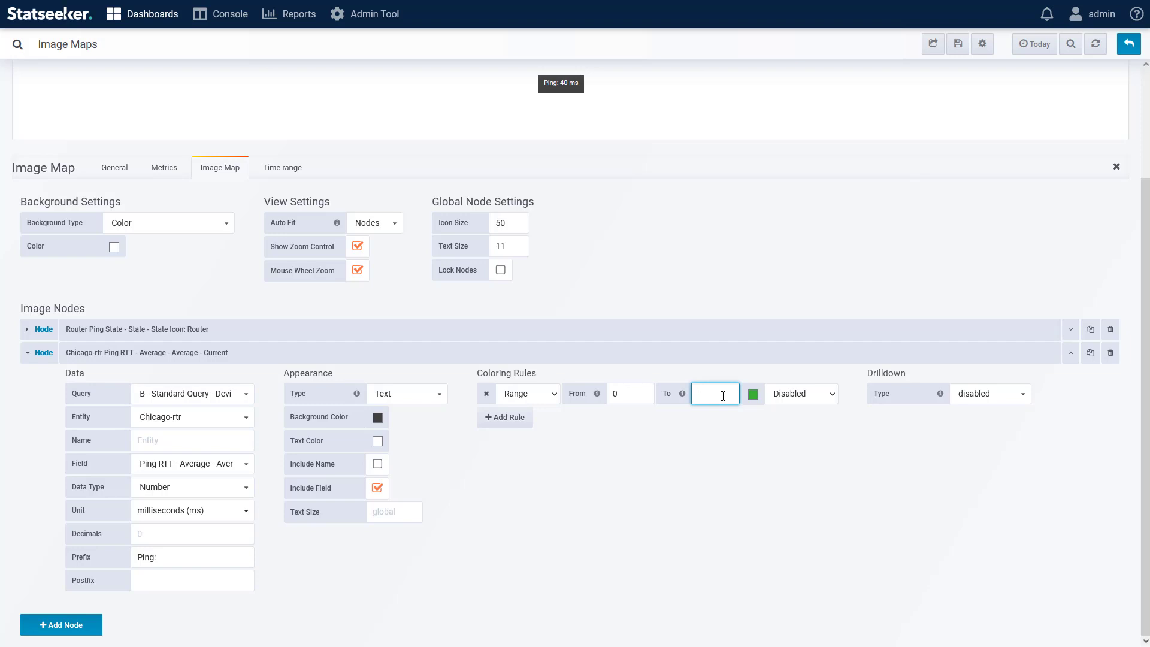
click(831, 393)
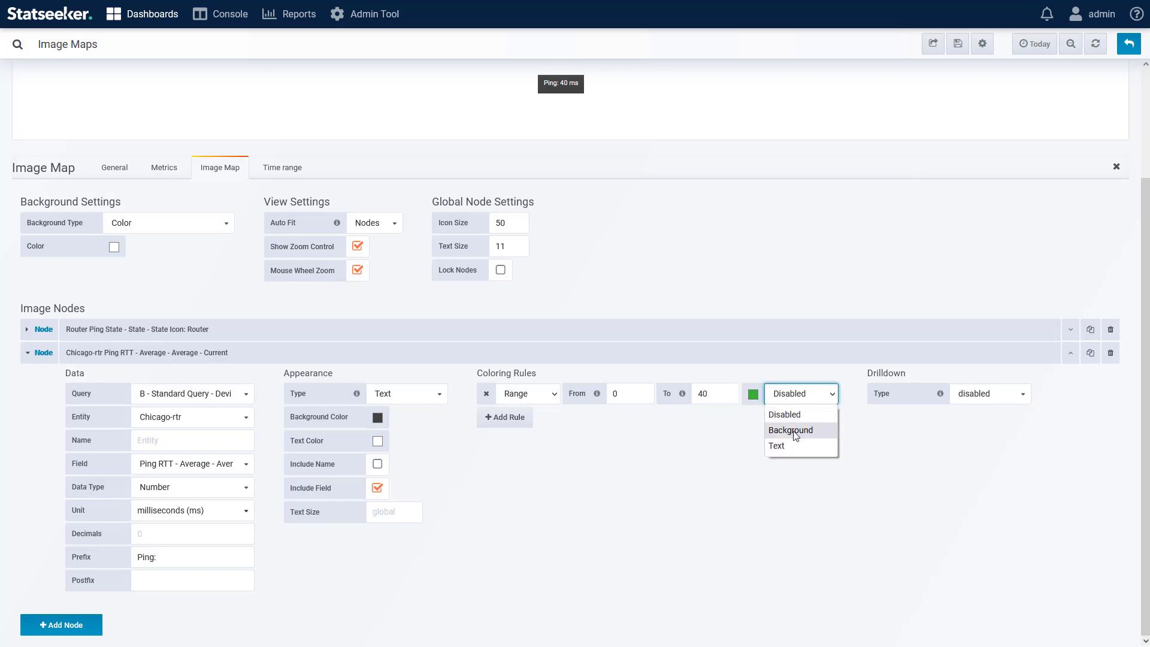
click(791, 429)
Step: Add a second Range rule from 40 to 50 with an orange color applied to the background
click(505, 417)
click(627, 419)
text(40)
click(708, 417)
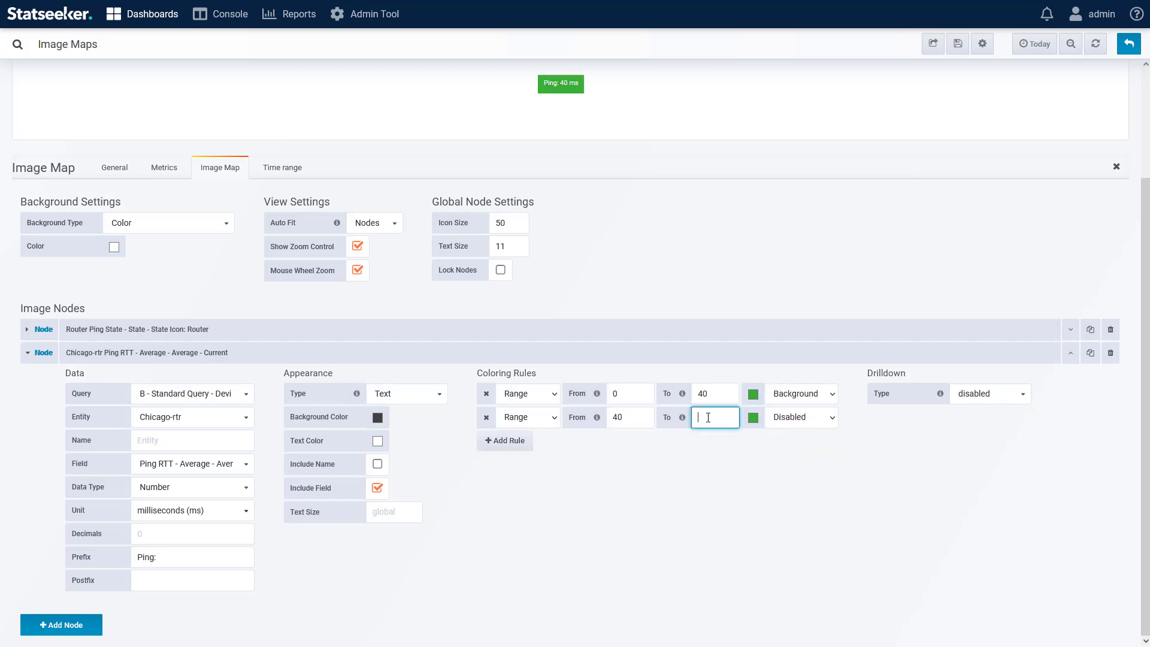
text(50)
click(753, 417)
click(710, 354)
click(801, 418)
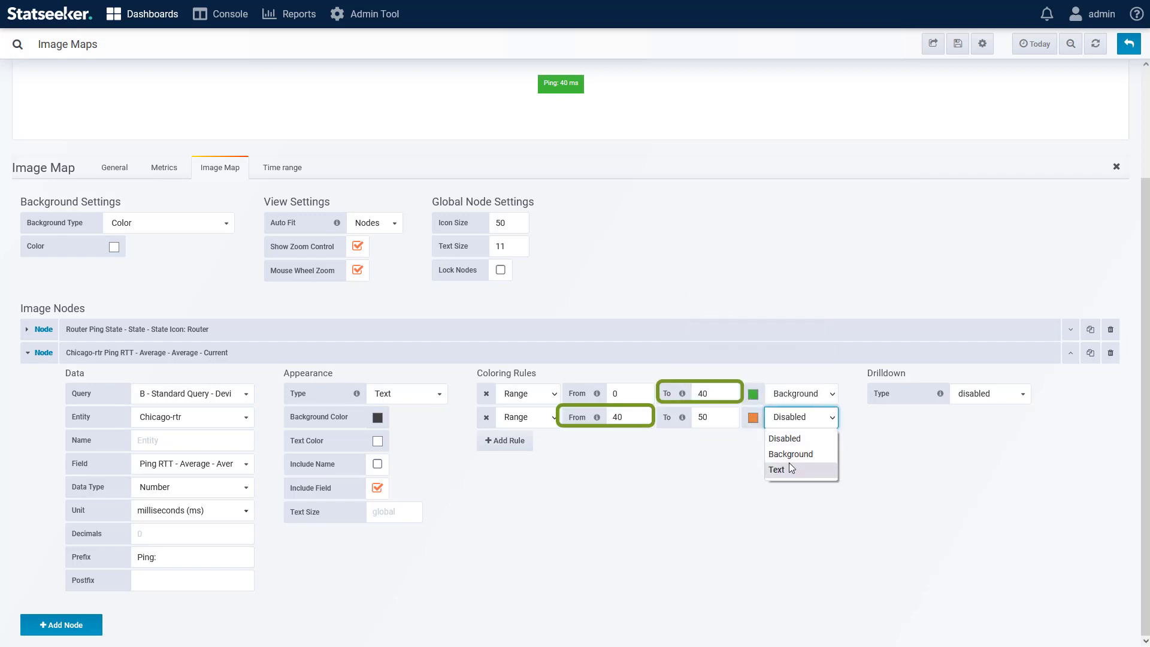
click(789, 465)
click(802, 418)
click(788, 453)
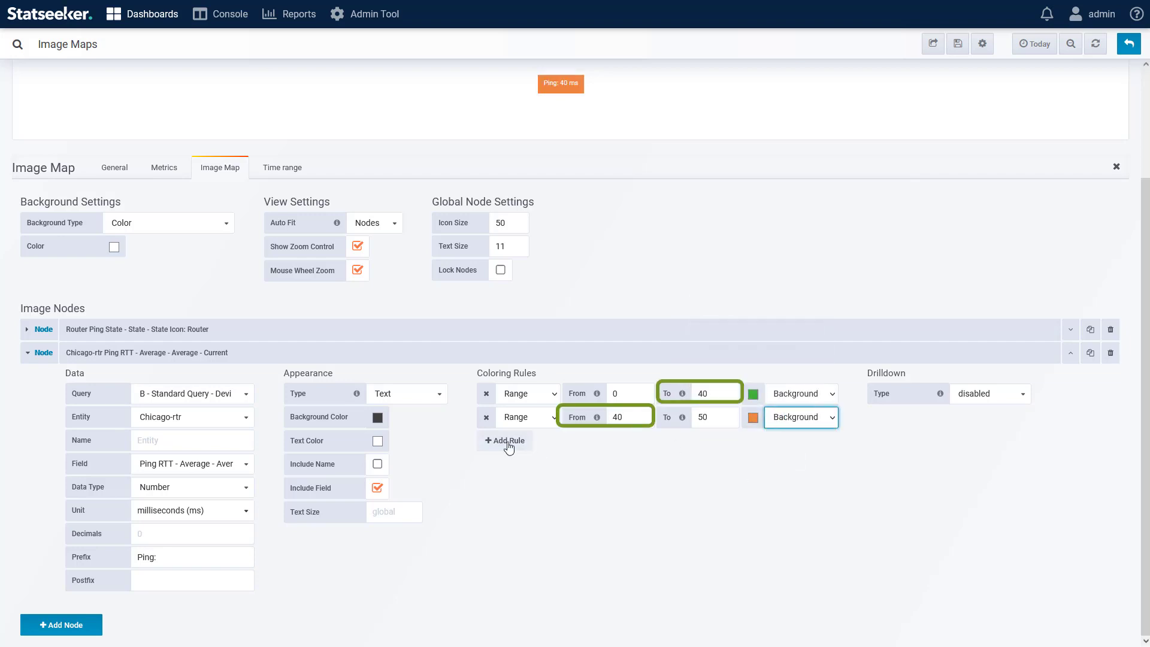
Step: Add a third Range rule from 50 upward with a red background color
click(505, 441)
click(624, 442)
click(711, 442)
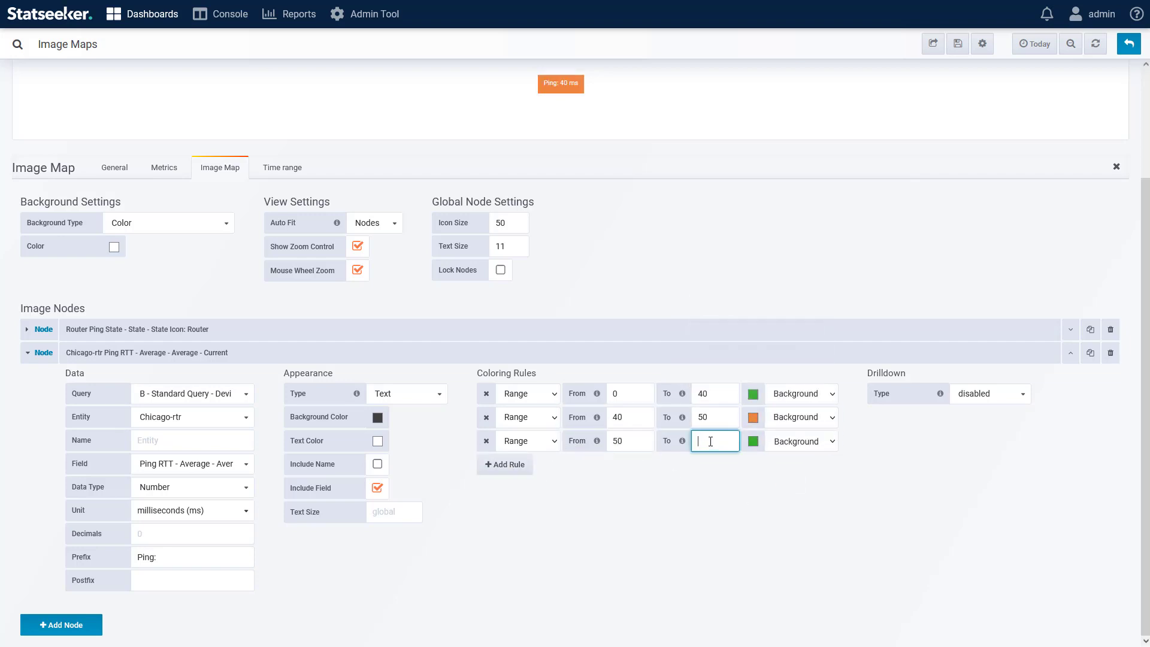
click(753, 441)
click(707, 380)
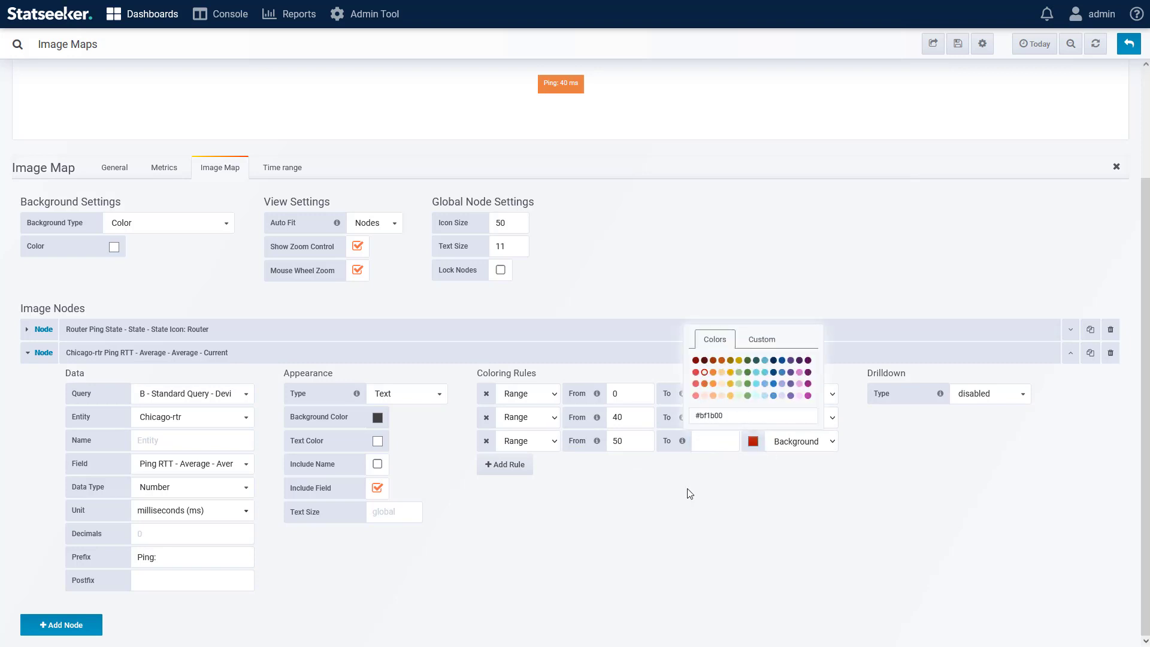
click(642, 523)
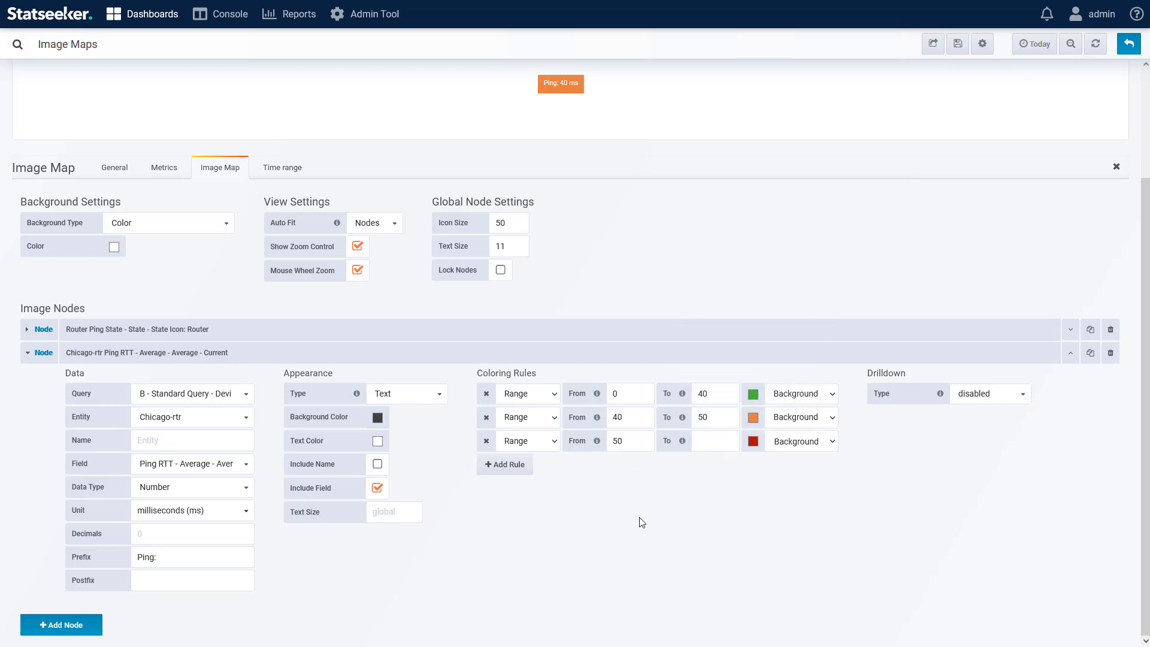
Step: Collapse the RTT node, add a new image node and move it below the ping label
click(28, 357)
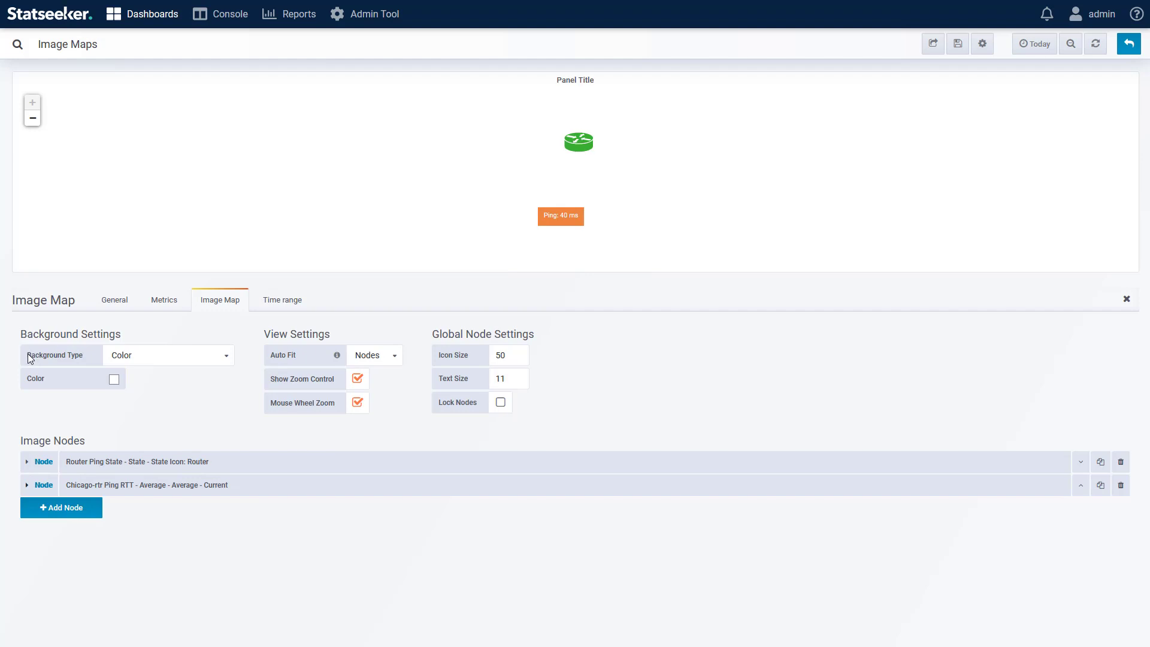
click(54, 514)
drag(575, 179, 559, 242)
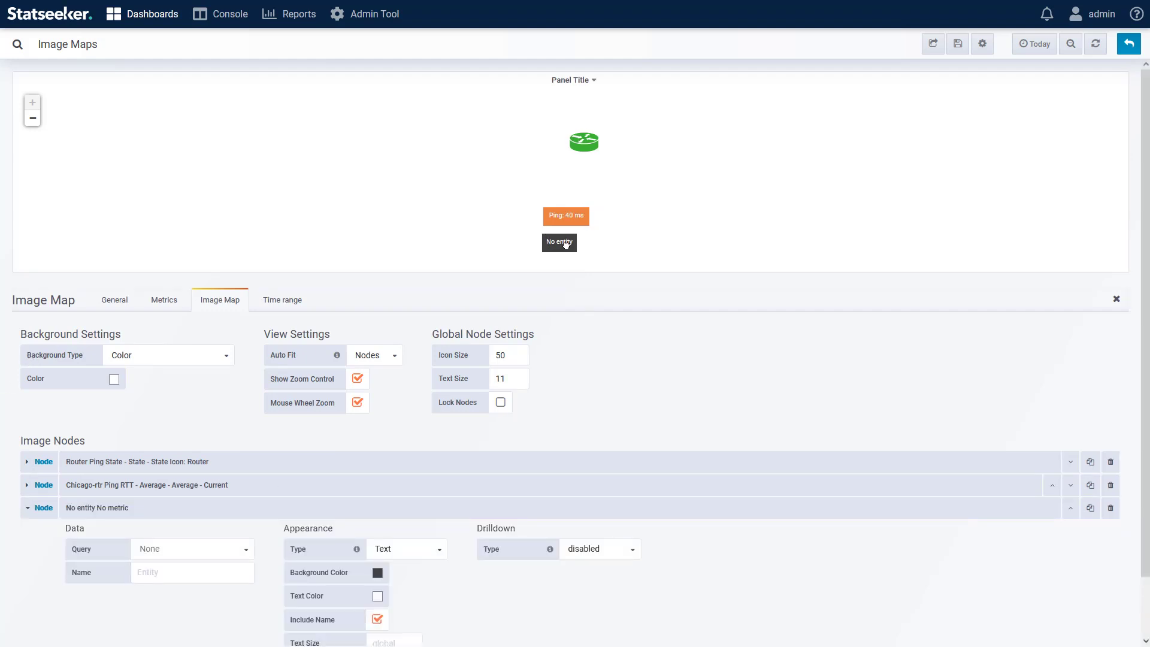
Step: Set the new node to query C - Standard Query - CPU, entity Chicago-rtr, field Load Percentage, data type Number
scroll(603, 338, down, 1)
click(180, 486)
click(179, 552)
click(180, 509)
click(180, 546)
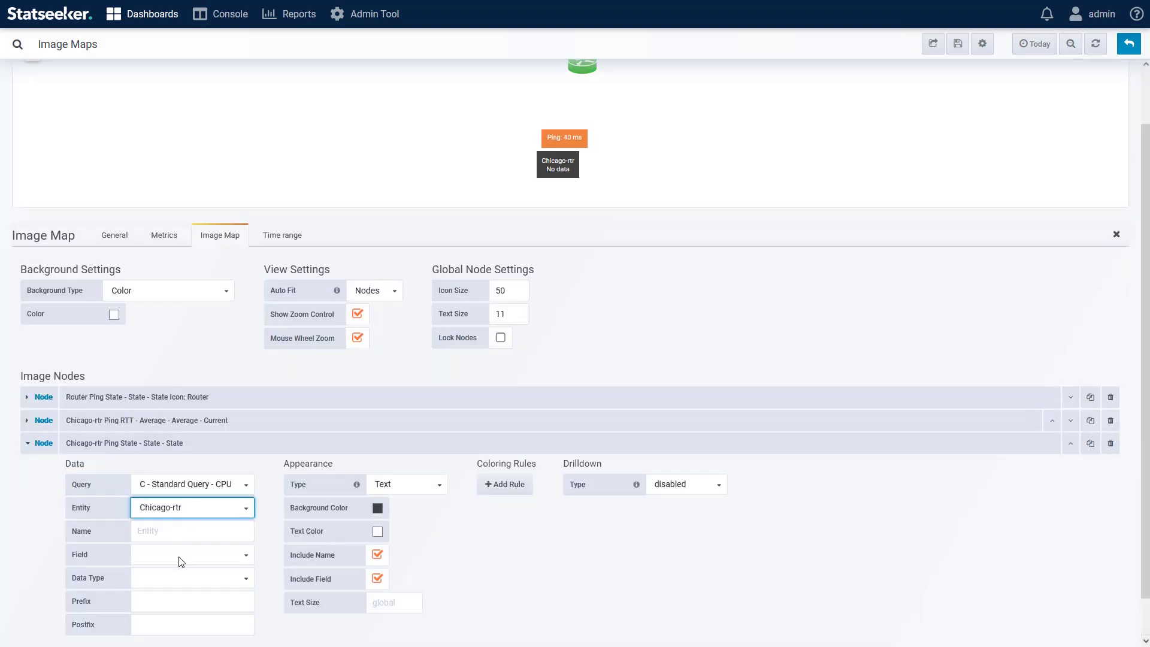
click(180, 556)
click(179, 590)
click(174, 579)
click(170, 610)
Step: Give the CPU node the prefix CPU: and turn off its Include Name option
key(BackSpace)
click(191, 557)
text(CPU:)
click(378, 464)
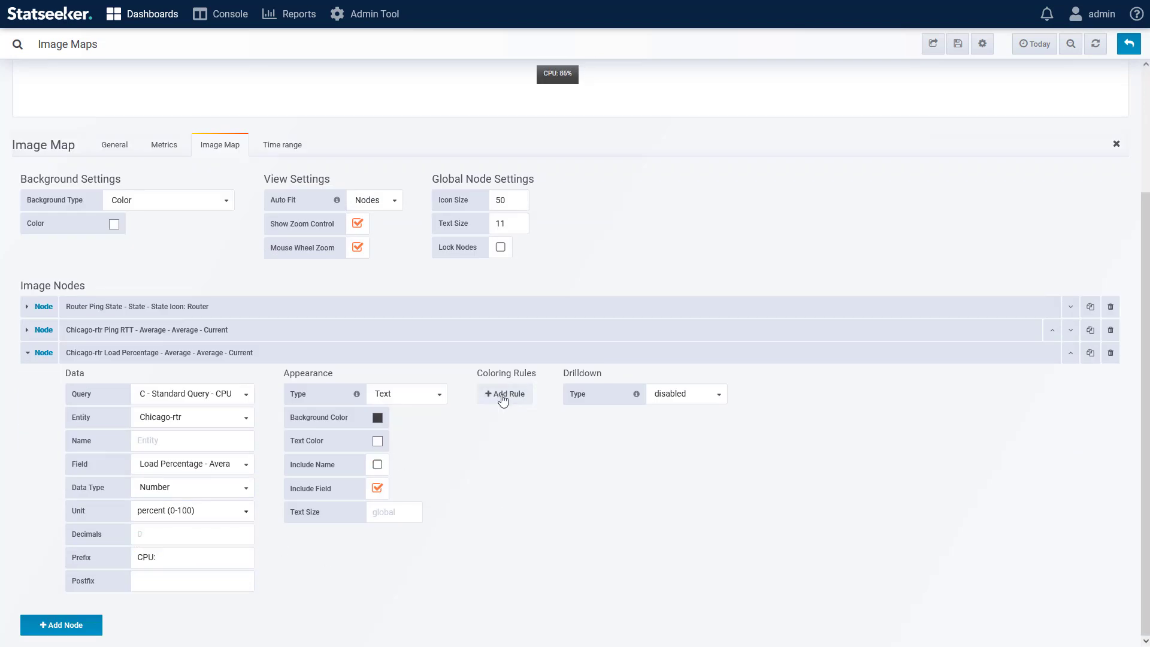
Step: Add a Range coloring rule from 0 to 85 that colors the CPU node's background
click(505, 393)
click(629, 393)
text(0)
click(714, 393)
text(85)
click(802, 393)
click(797, 425)
Step: Add background Range rules from 85 to 90 in yellow and from 90 to 95 in orange
click(505, 418)
click(629, 418)
text(85)
click(714, 418)
text(90)
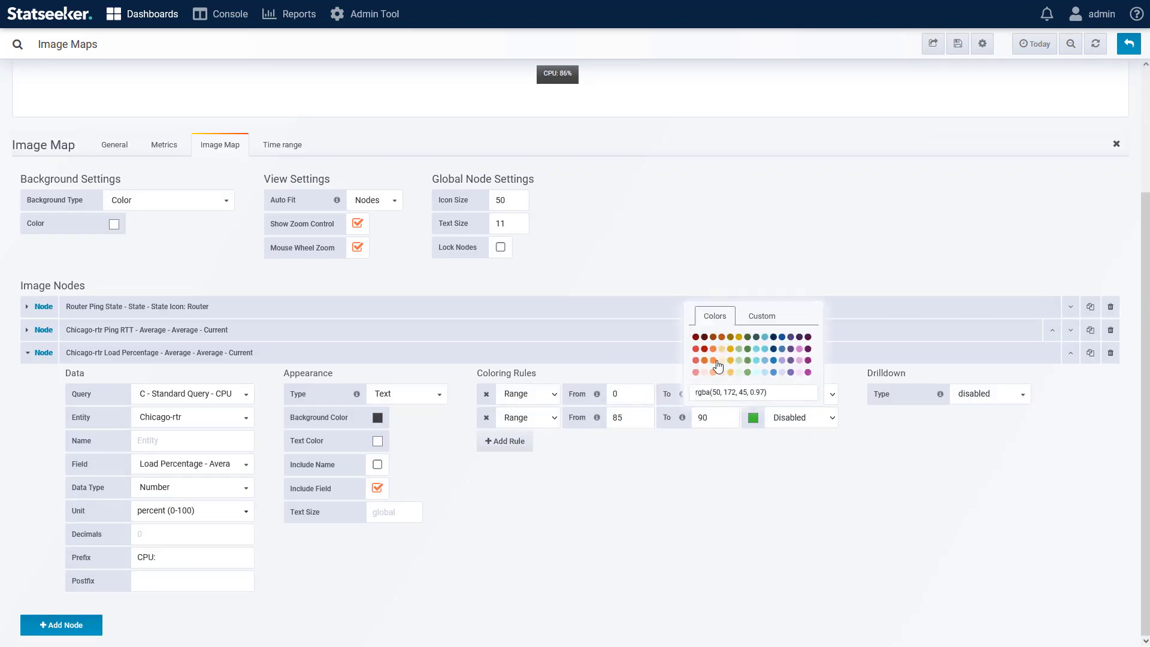
click(802, 447)
click(797, 473)
Step: Add a fourth Range rule from 95 upward with a red background color
click(505, 465)
click(629, 465)
text(95)
click(753, 465)
click(704, 396)
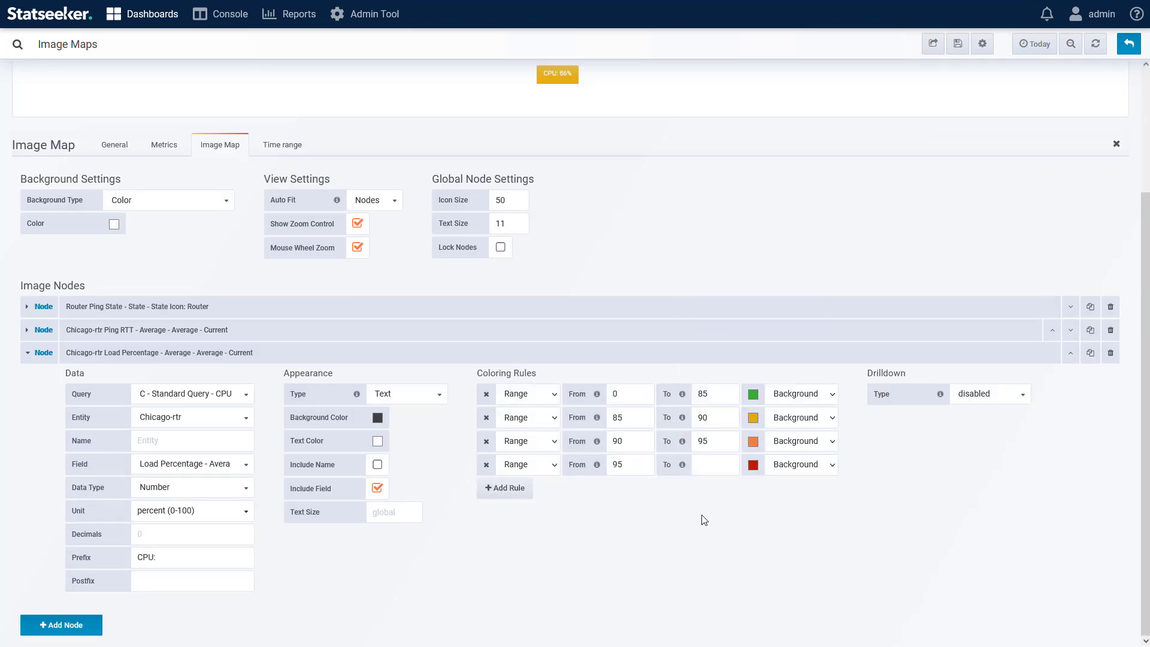
Step: Move the router icon next to the ping and CPU labels and collapse the CPU node
scroll(574, 545, up, 3)
drag(583, 128, 514, 213)
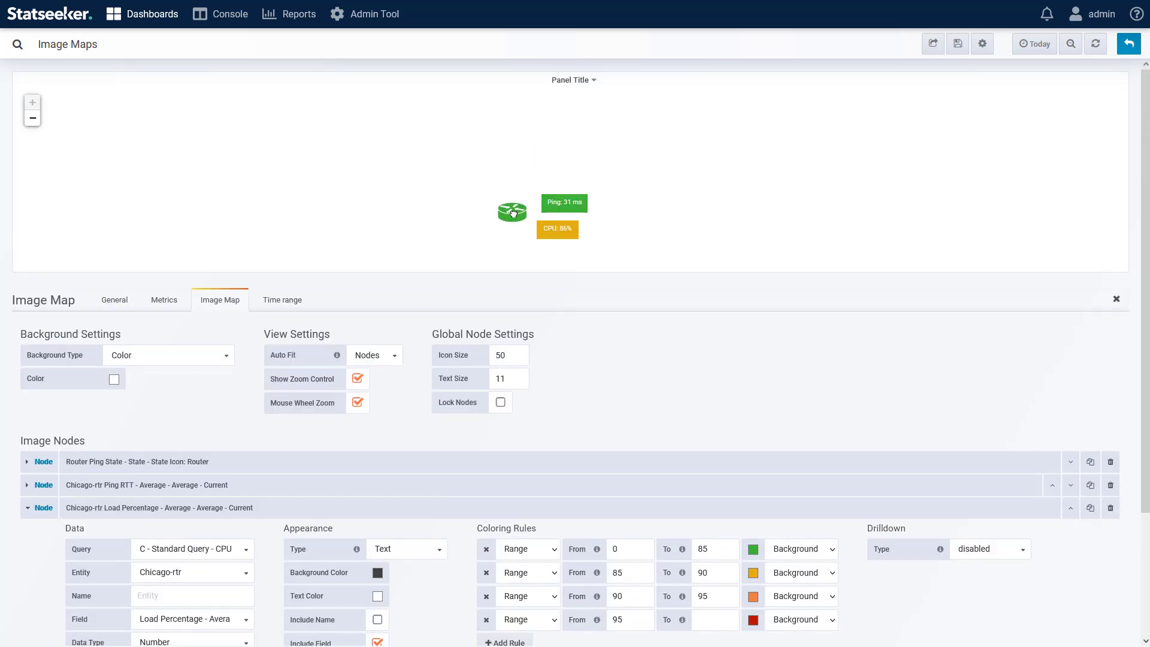
click(26, 509)
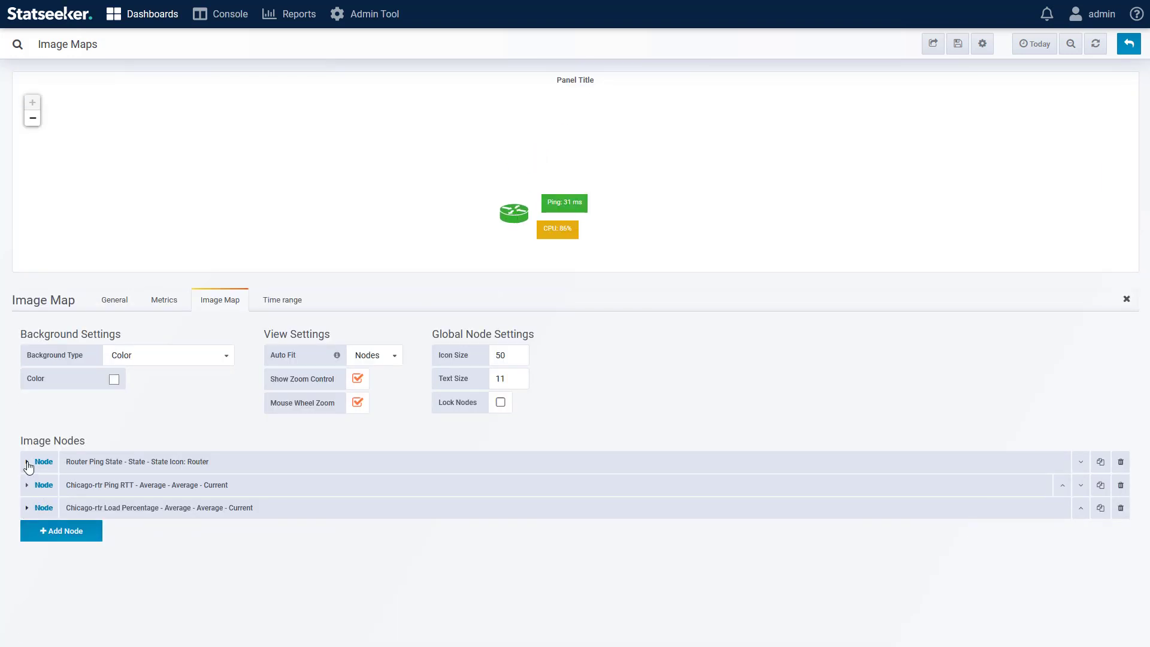
Step: Set the router node's drilldown to the Device Overview dashboard with URL params var-Device=${__label}
click(27, 462)
scroll(713, 575, down, 1)
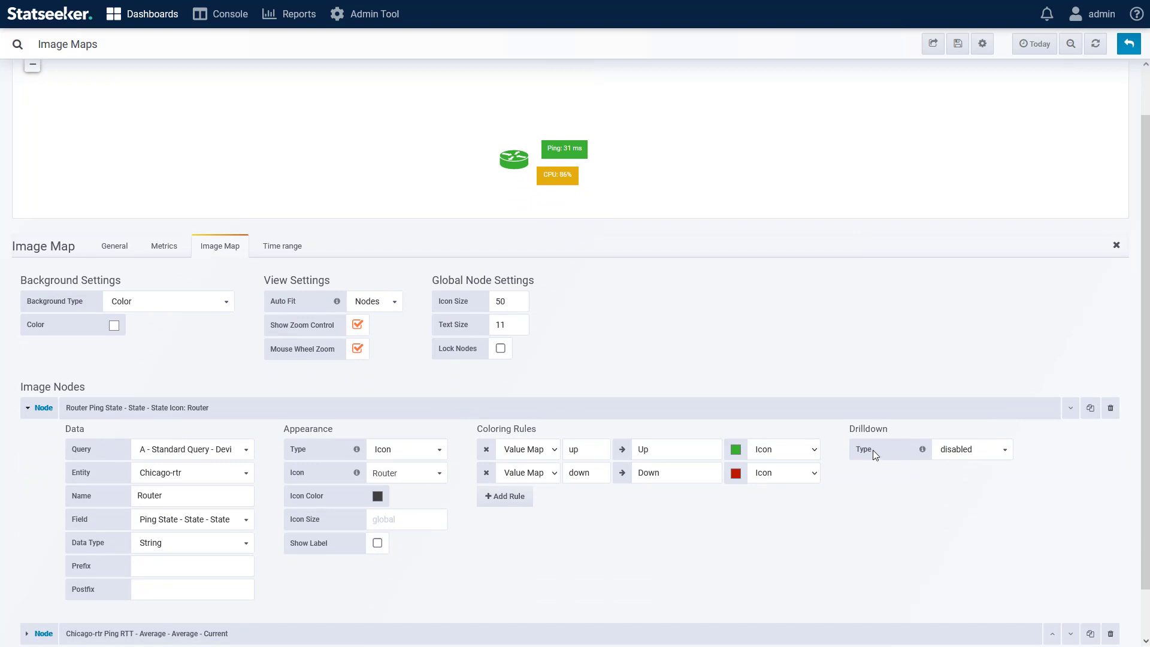
click(986, 451)
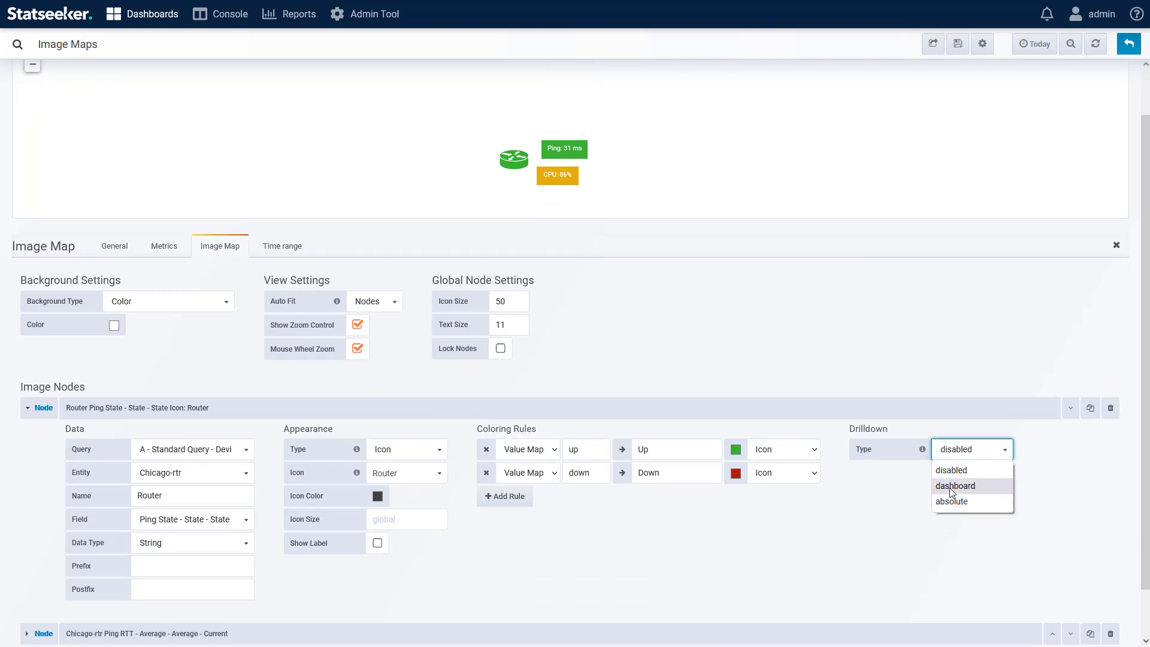
click(991, 486)
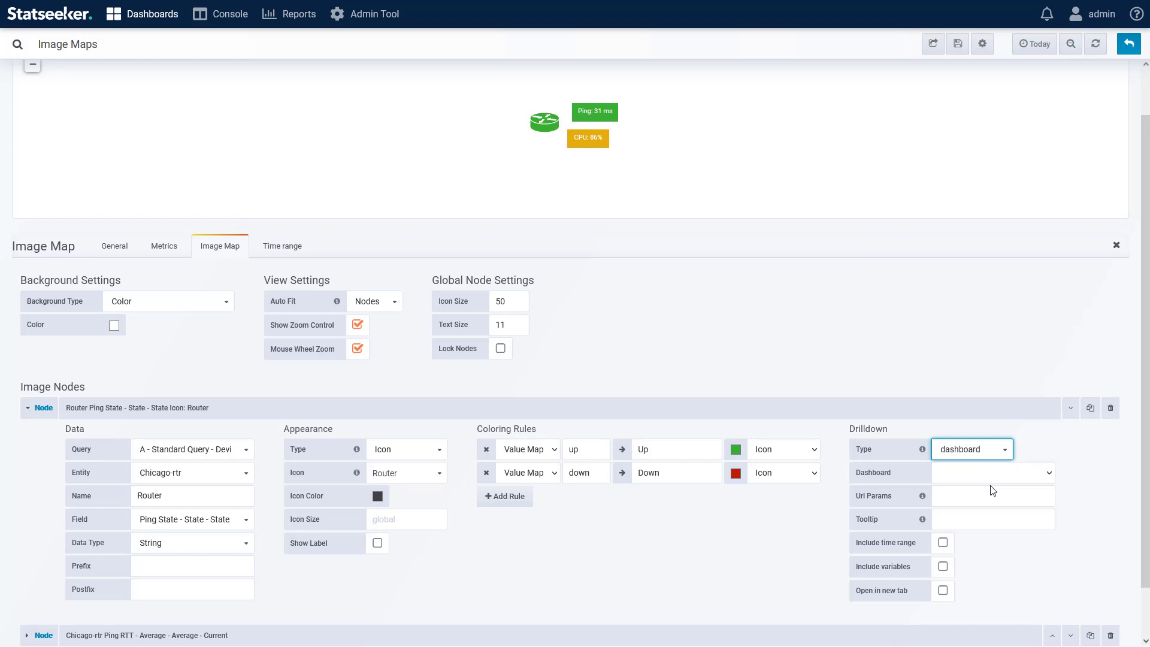
click(1022, 479)
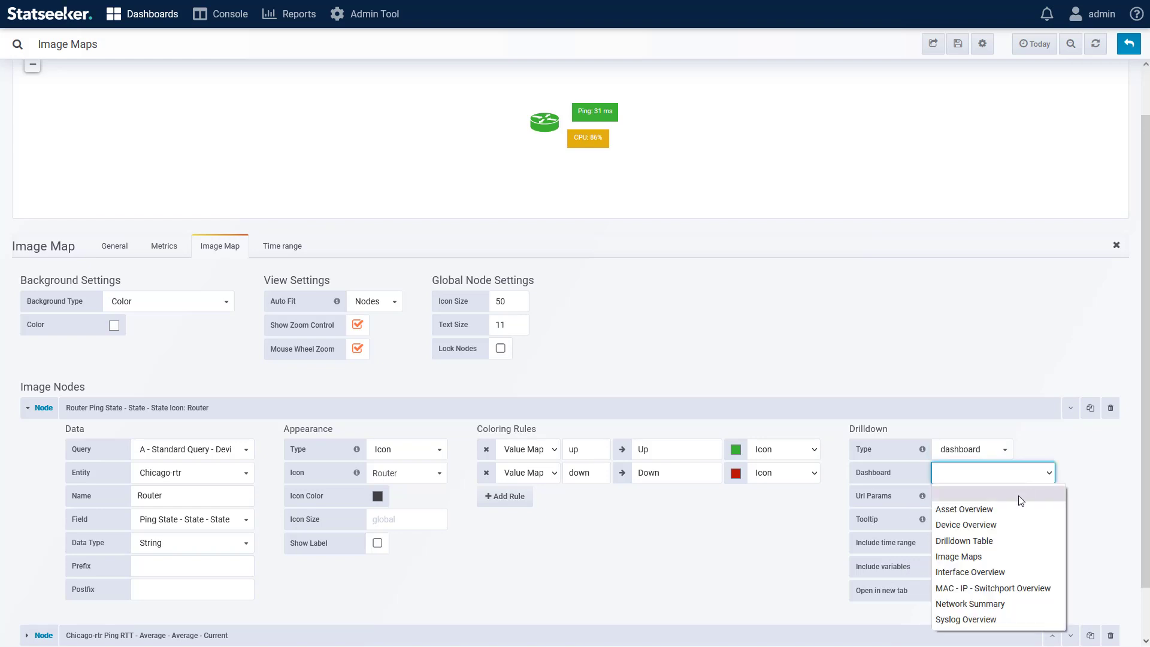
click(970, 526)
click(988, 497)
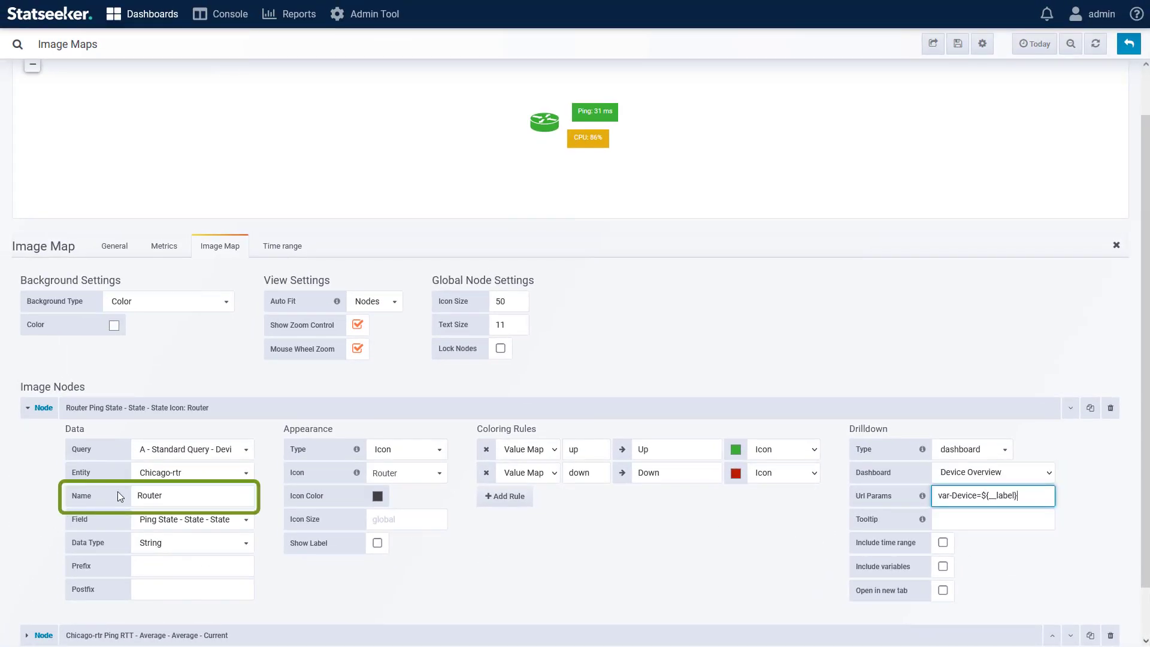
Step: Clear the router node's name and enable its drilldown's Open in new tab option
double_click(171, 489)
key(BackSpace)
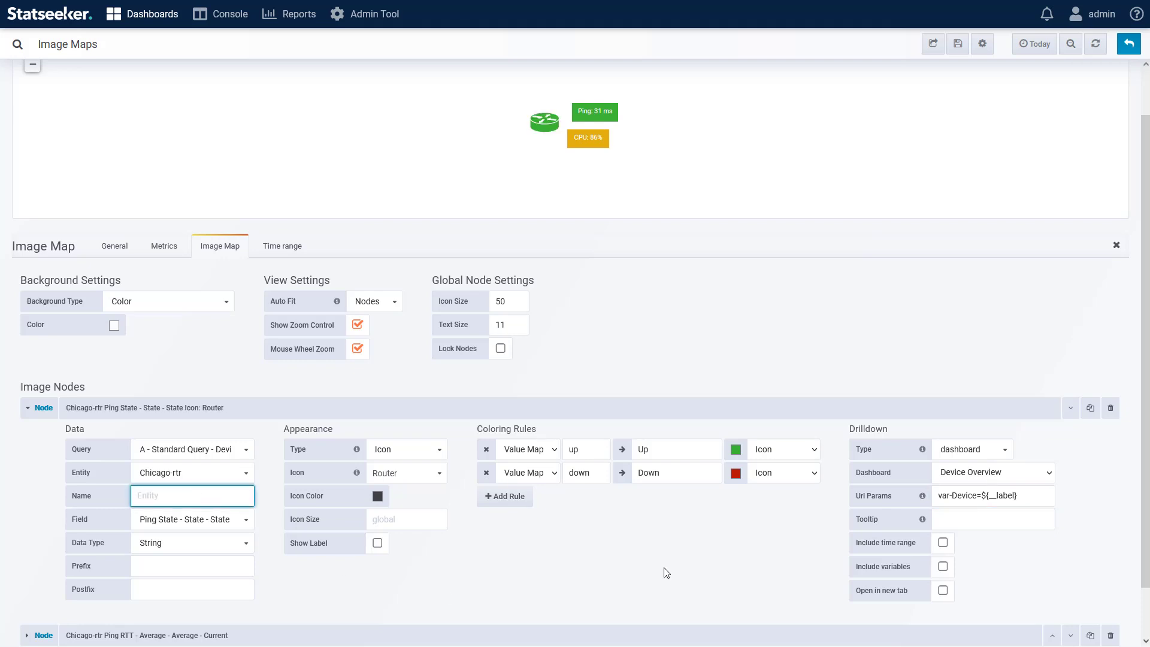
click(544, 126)
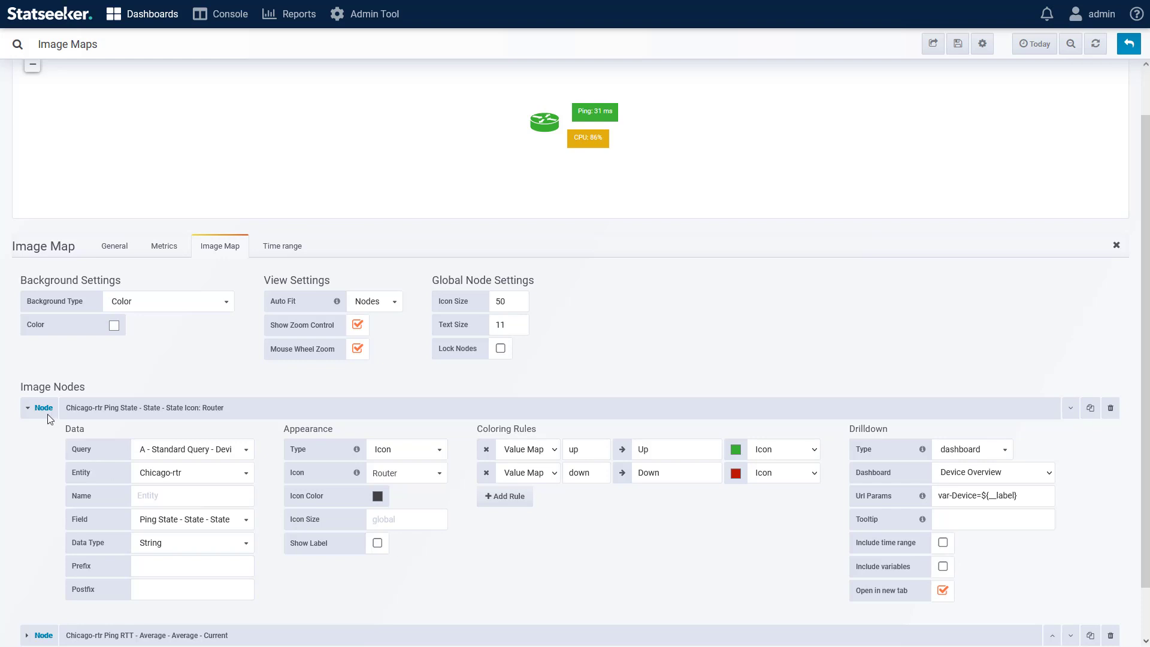
Step: Duplicate the router node and move the copy to the left of the original
click(27, 411)
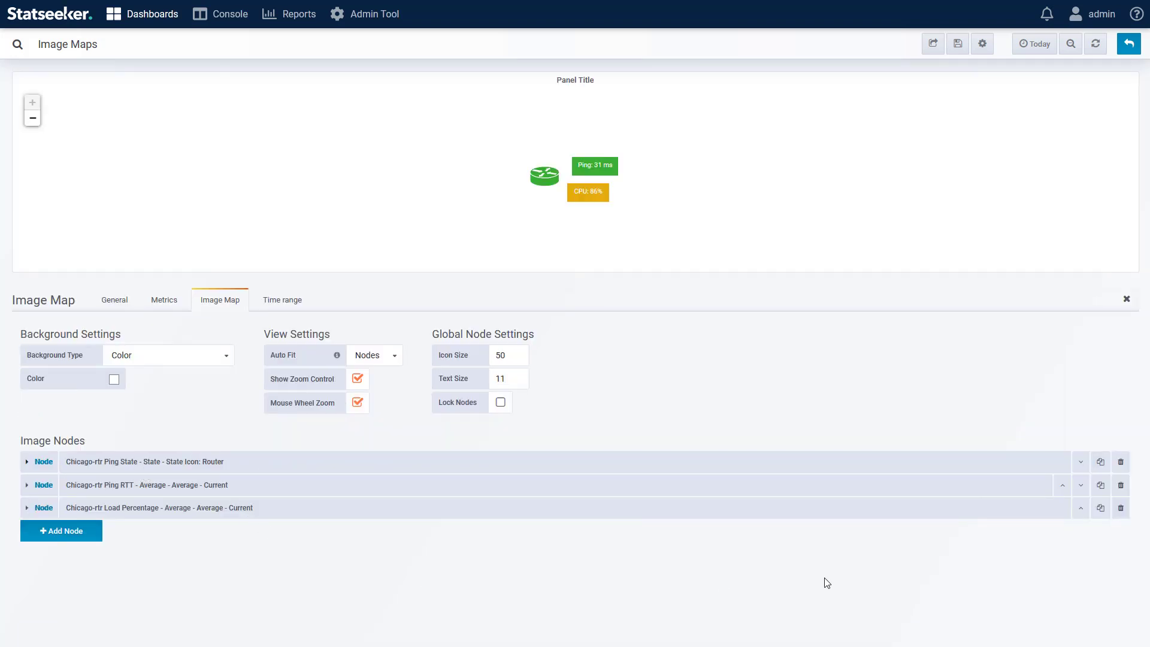
click(1101, 462)
drag(560, 196, 408, 219)
Step: Point the duplicated node at the Chicago-swt1 entity and change its icon to the Switch icon
click(195, 530)
scroll(196, 533, down, 1)
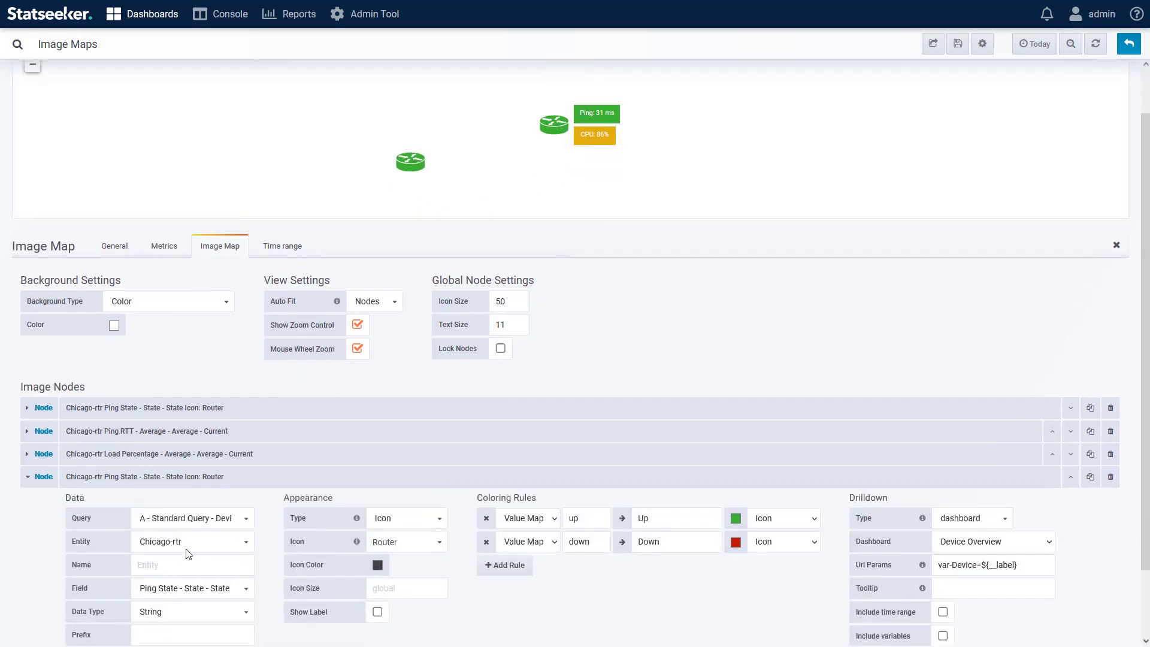
click(187, 547)
click(186, 504)
click(435, 542)
mouse_move(414, 638)
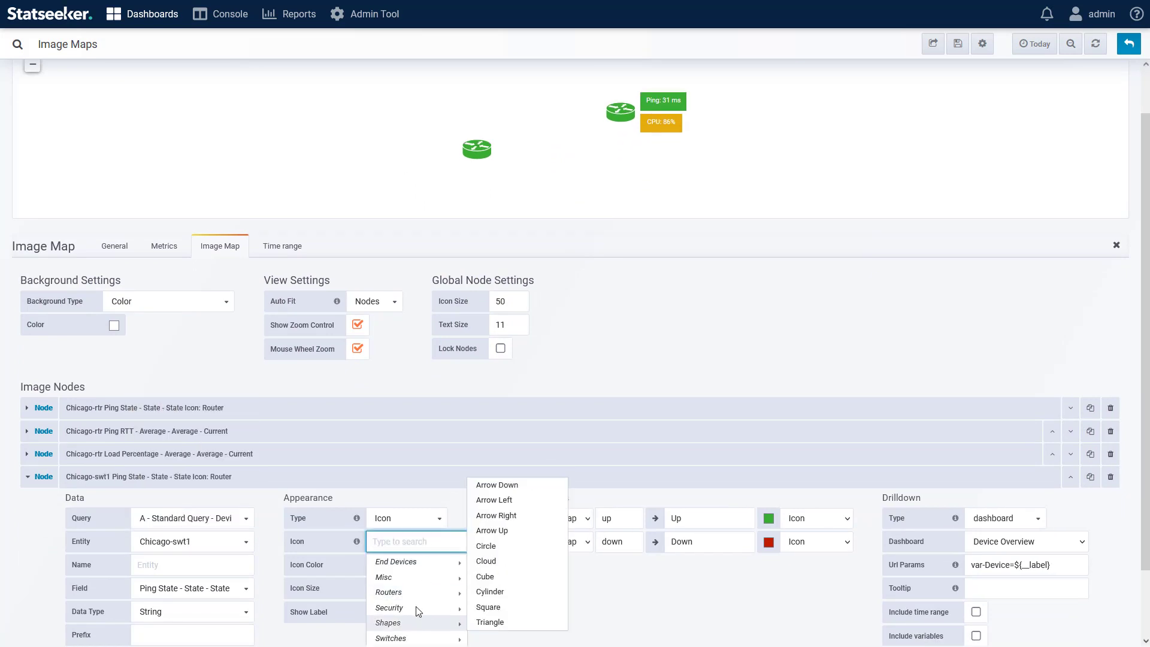
click(489, 607)
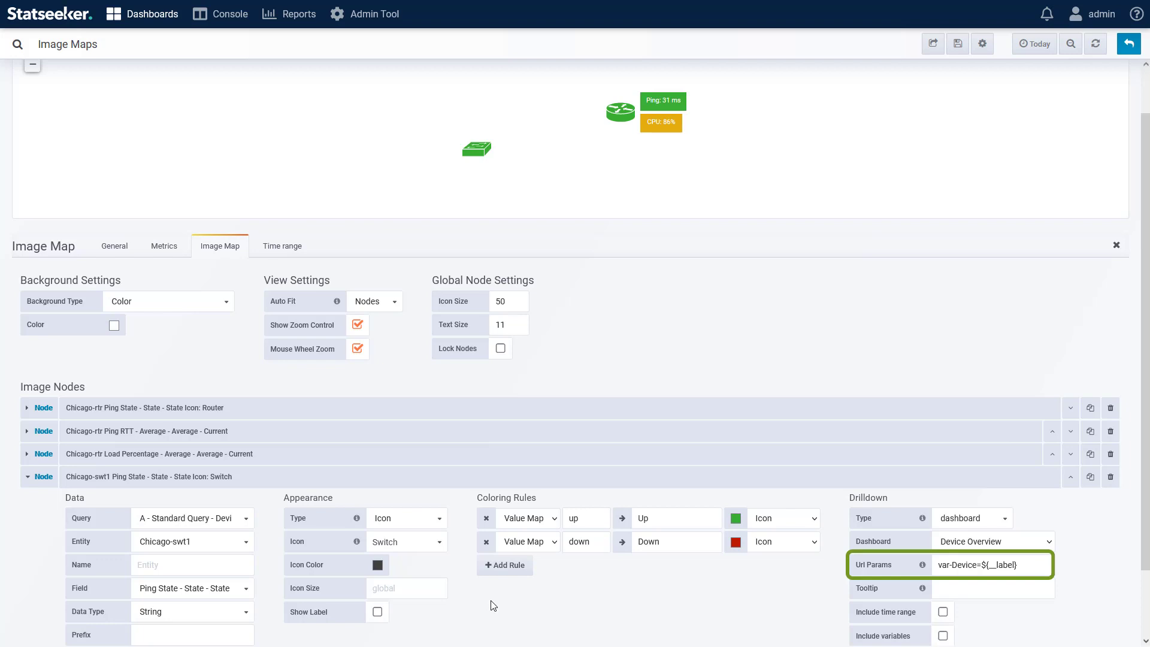
Step: Show the switch node's label positioned Left, with a fully transparent label colour
scroll(492, 606, down, 1)
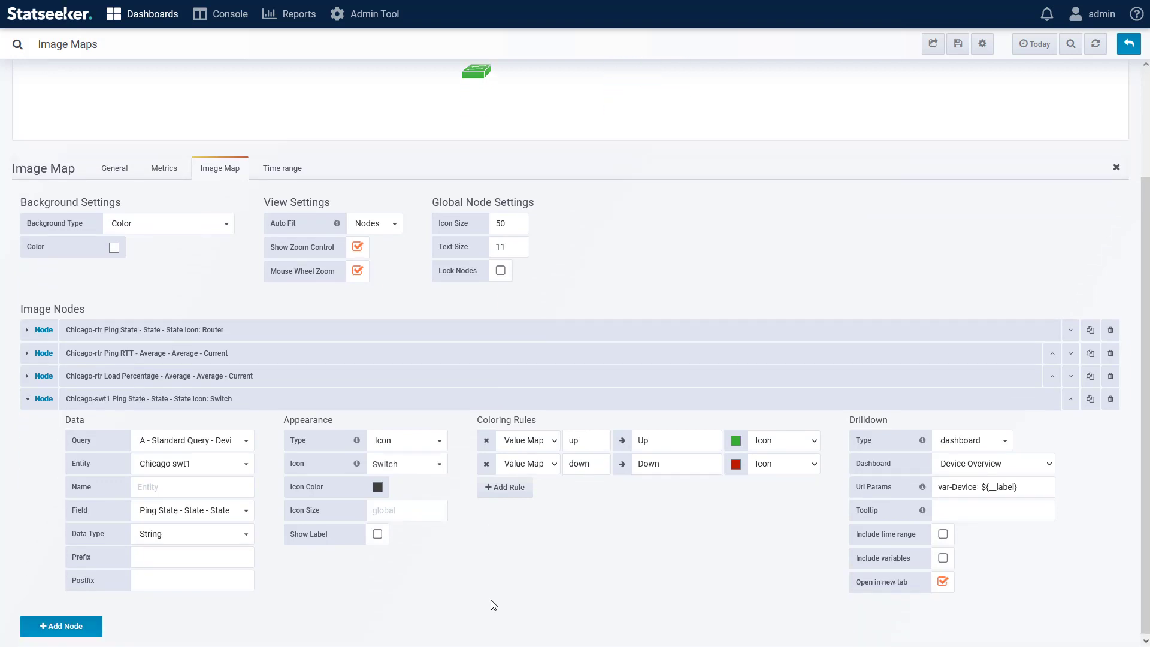
click(378, 532)
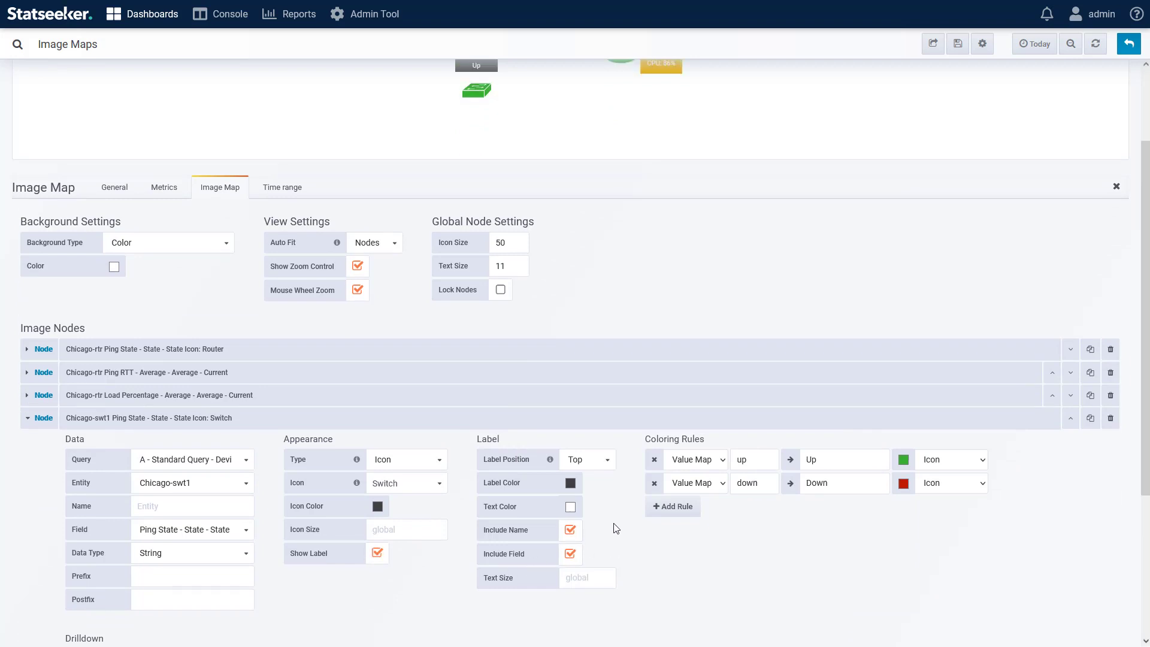
scroll(581, 525, up, 1)
click(587, 492)
click(577, 543)
click(571, 517)
click(579, 415)
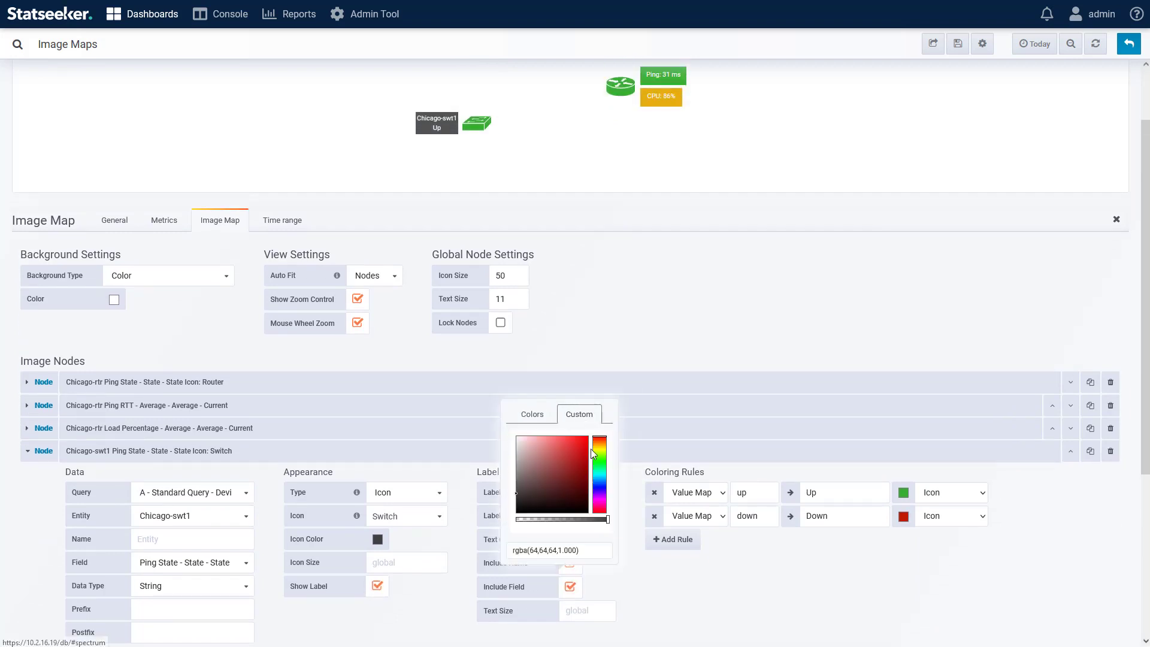
drag(605, 521, 513, 522)
click(642, 591)
Step: Set the switch label's text colour to black
click(571, 541)
click(579, 447)
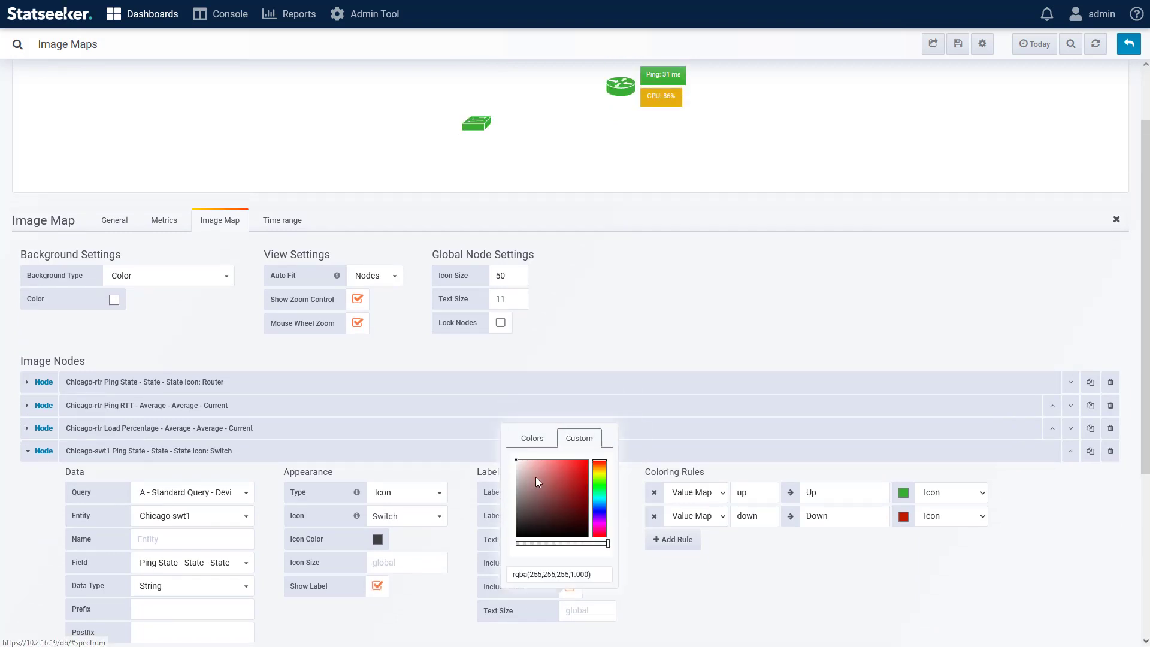
click(517, 502)
click(647, 587)
Step: Exclude the field from the switch label, set its text size to 16, and collapse the node
click(571, 587)
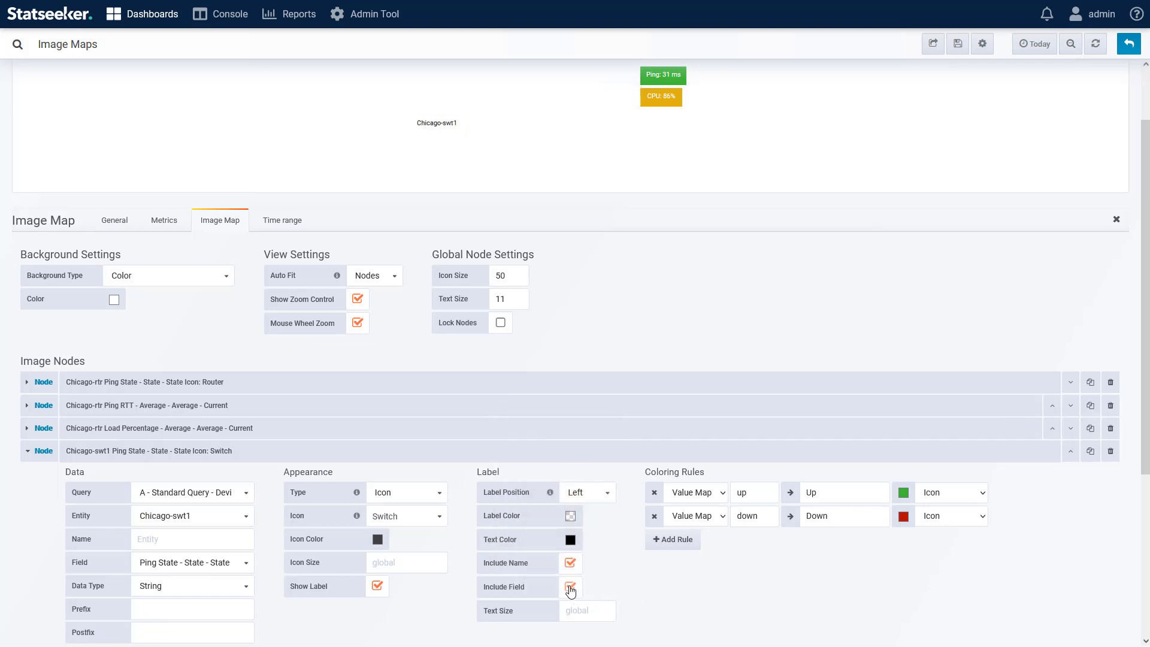
click(584, 610)
text(16)
click(696, 600)
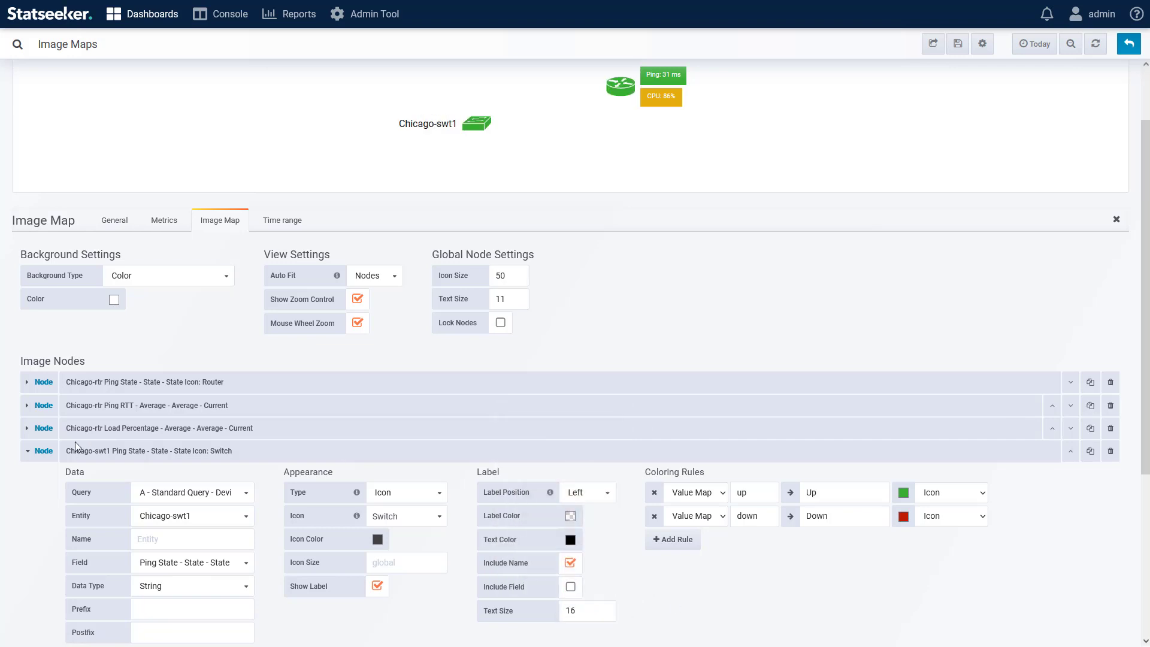
click(27, 451)
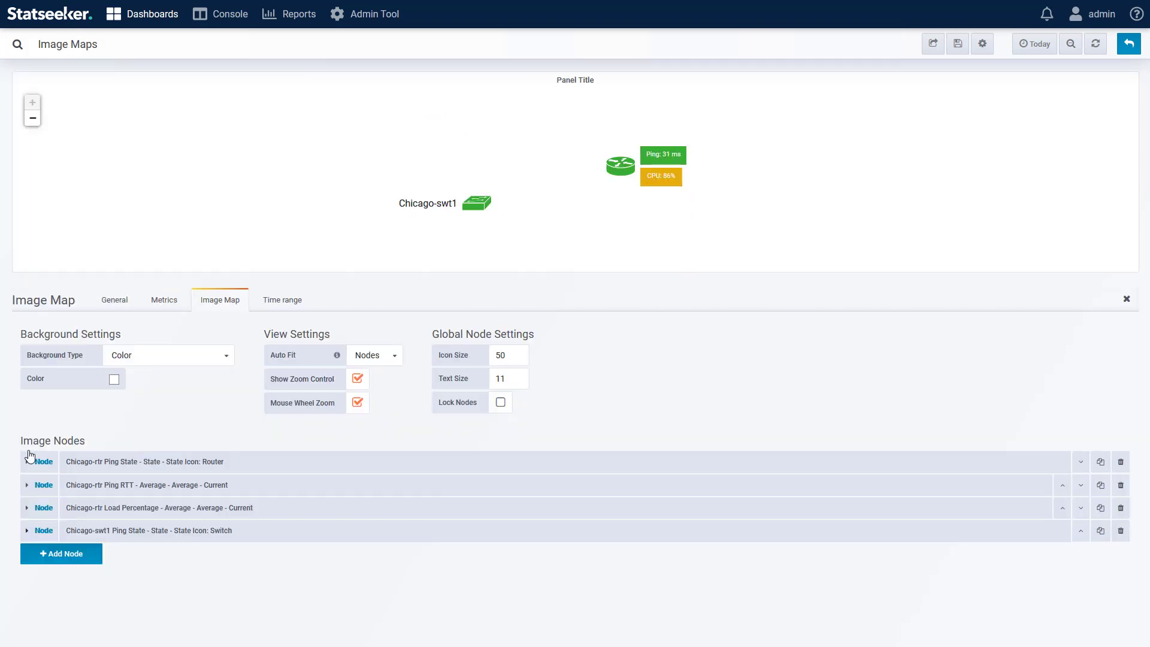
Step: Duplicate the router's ping RTT and CPU load nodes and move the copies beside the switch on the map
click(1101, 485)
click(1101, 508)
click(168, 556)
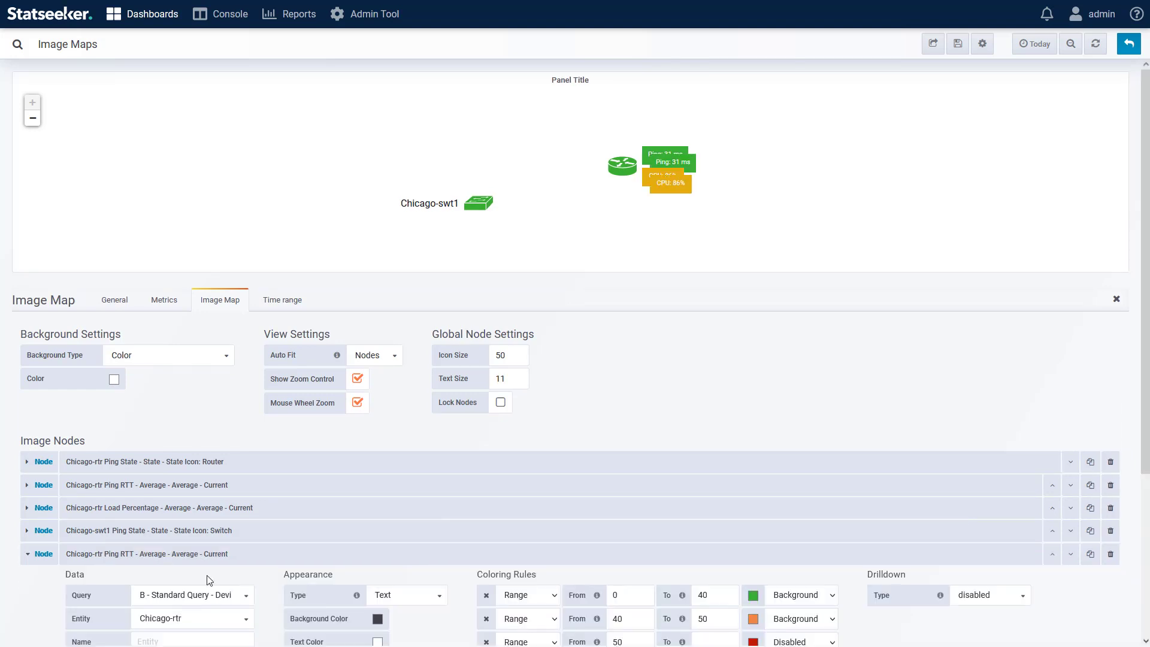
drag(669, 191, 567, 233)
drag(671, 162, 511, 217)
Step: Set the copied ping RTT node's entity to Chicago-swt1 and collapse it
scroll(284, 405, down, 4)
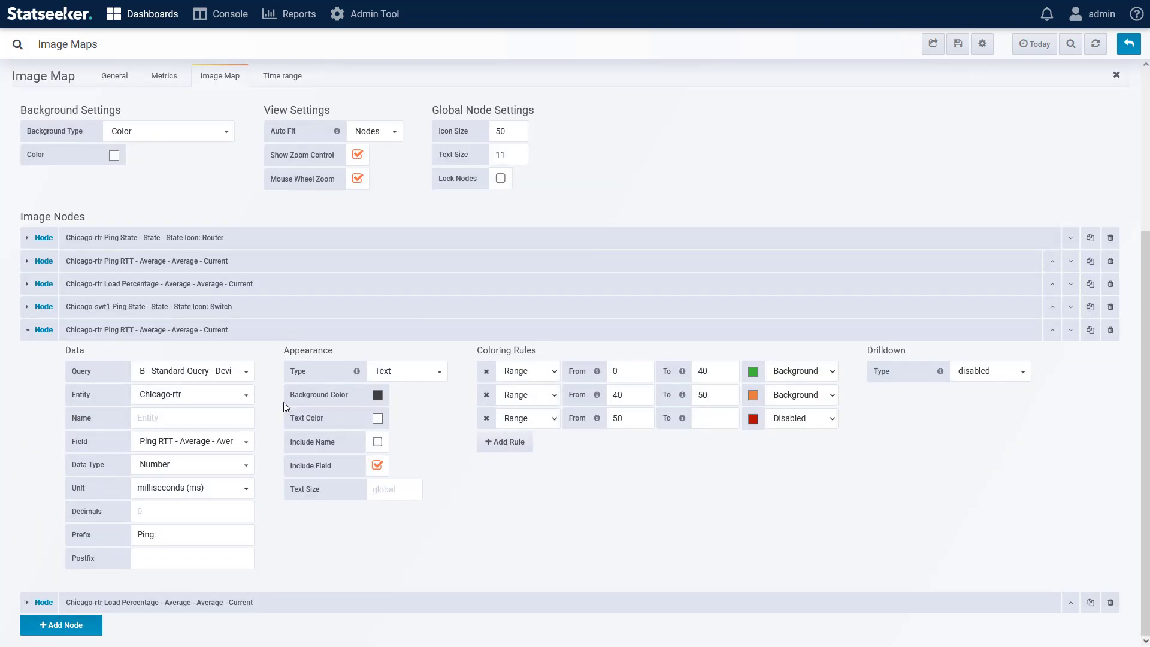
click(210, 400)
click(183, 551)
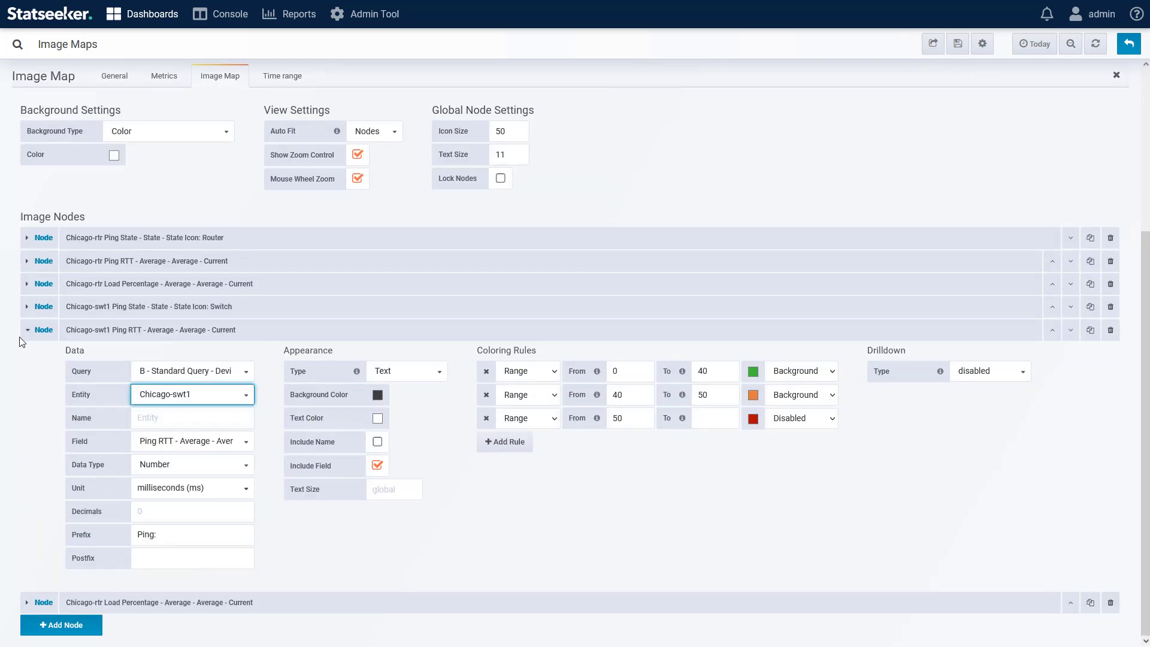
click(28, 330)
Step: Set the copied CPU load node's entity to Chicago-swt1 and collapse it
click(121, 576)
scroll(120, 539, down, 4)
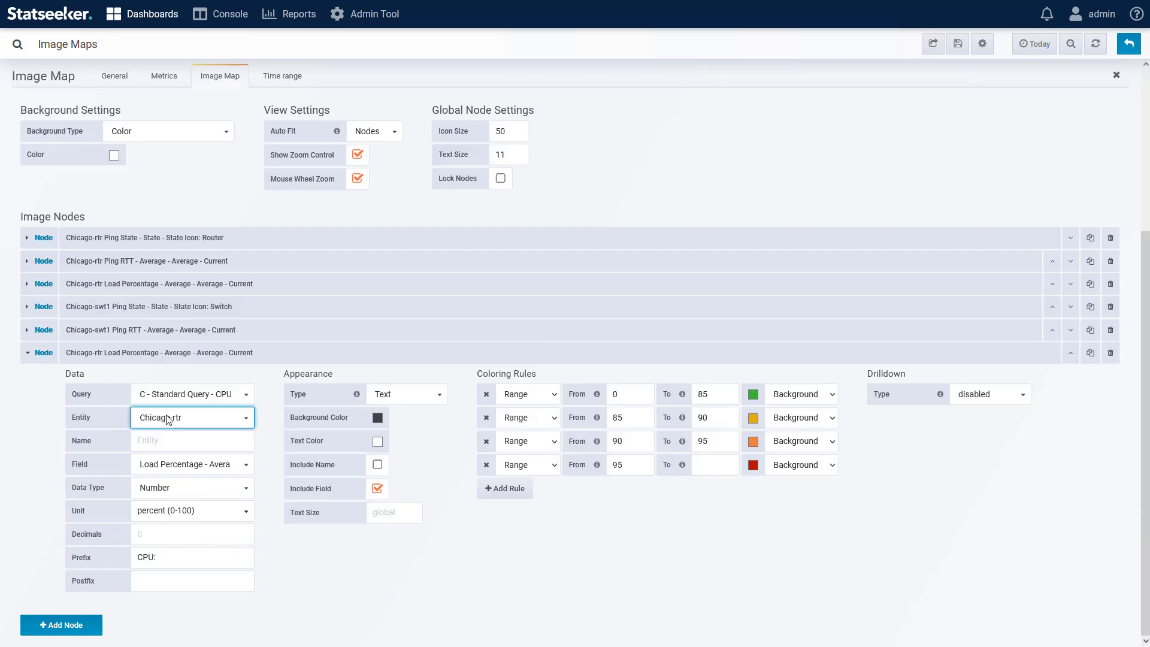
click(192, 418)
click(176, 521)
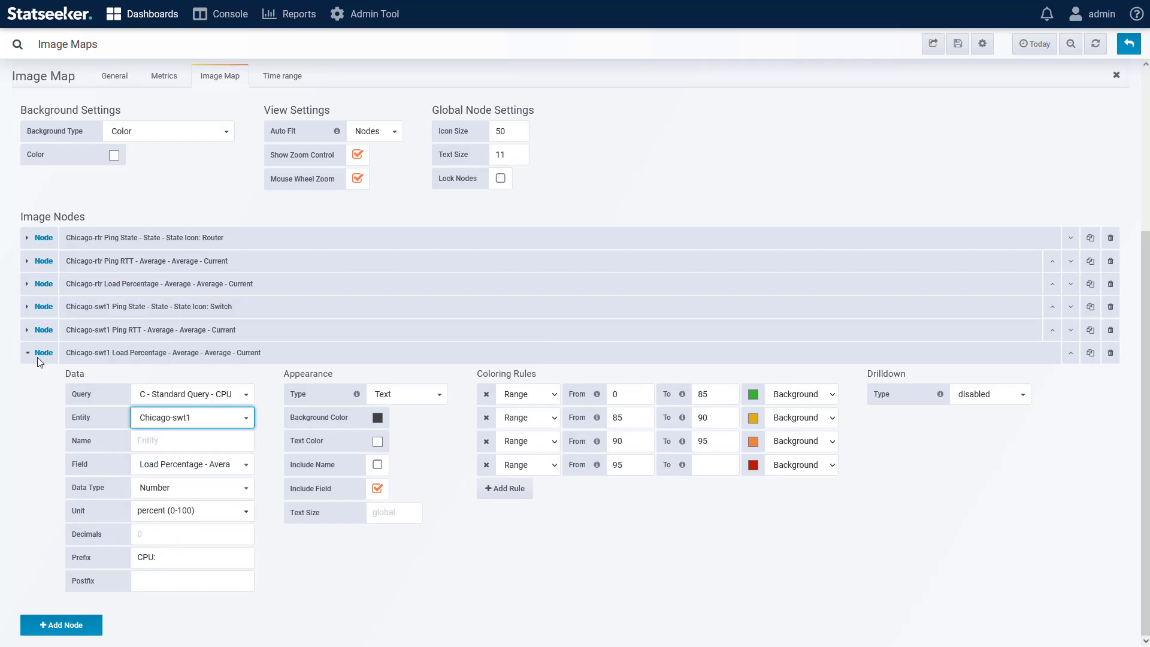
click(28, 354)
Step: Duplicate the switch ping state node for the Chicago-swt2 entity
click(1106, 532)
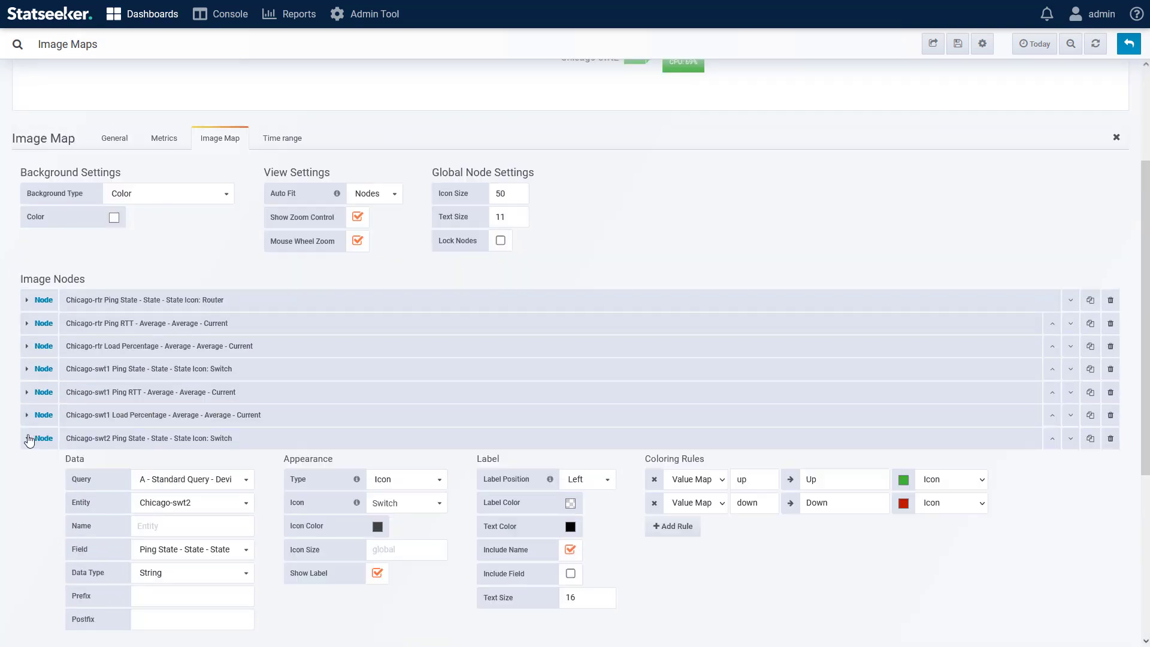
click(28, 440)
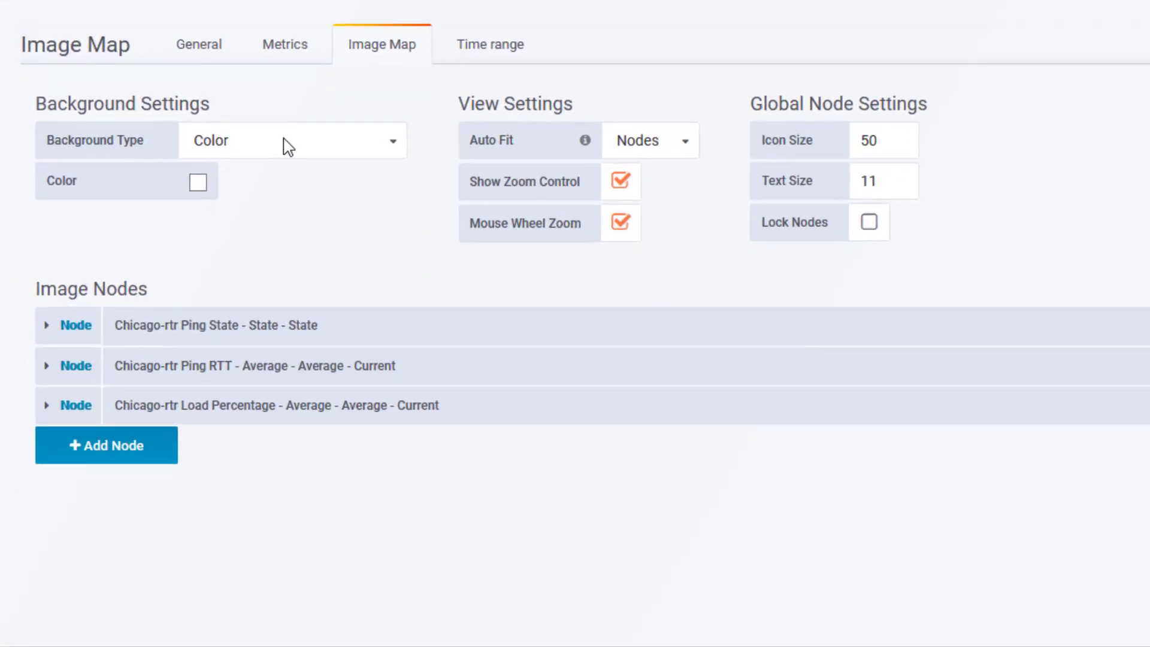
Step: Set the background type to External Image URL and paste the image's URL
click(166, 358)
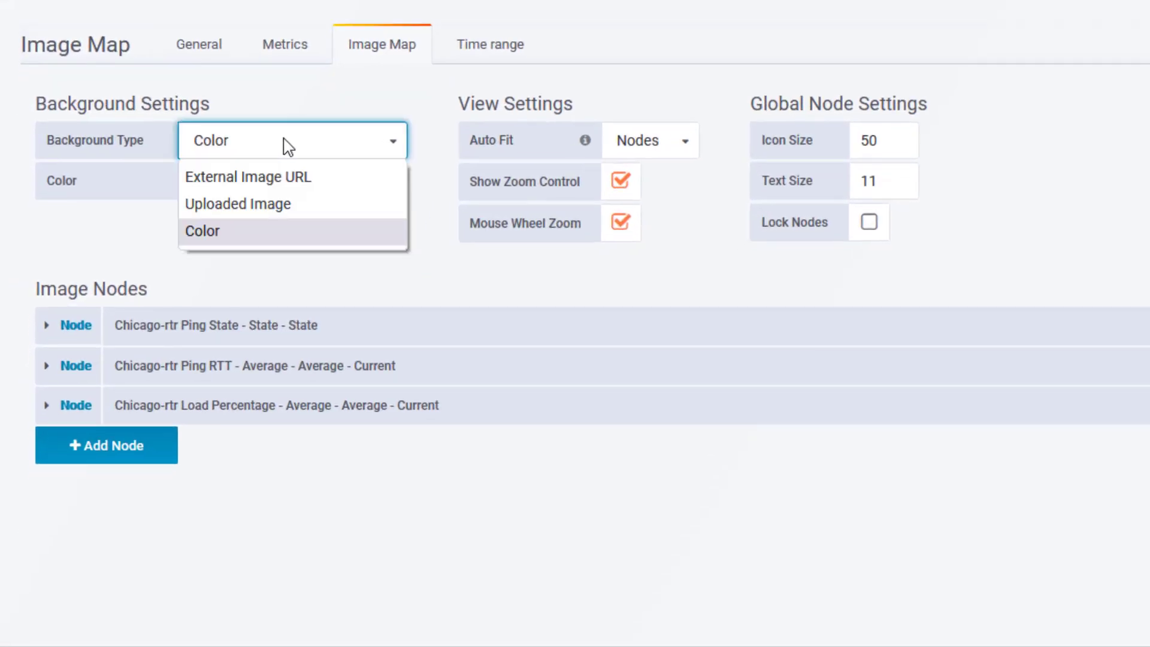
click(295, 177)
click(322, 177)
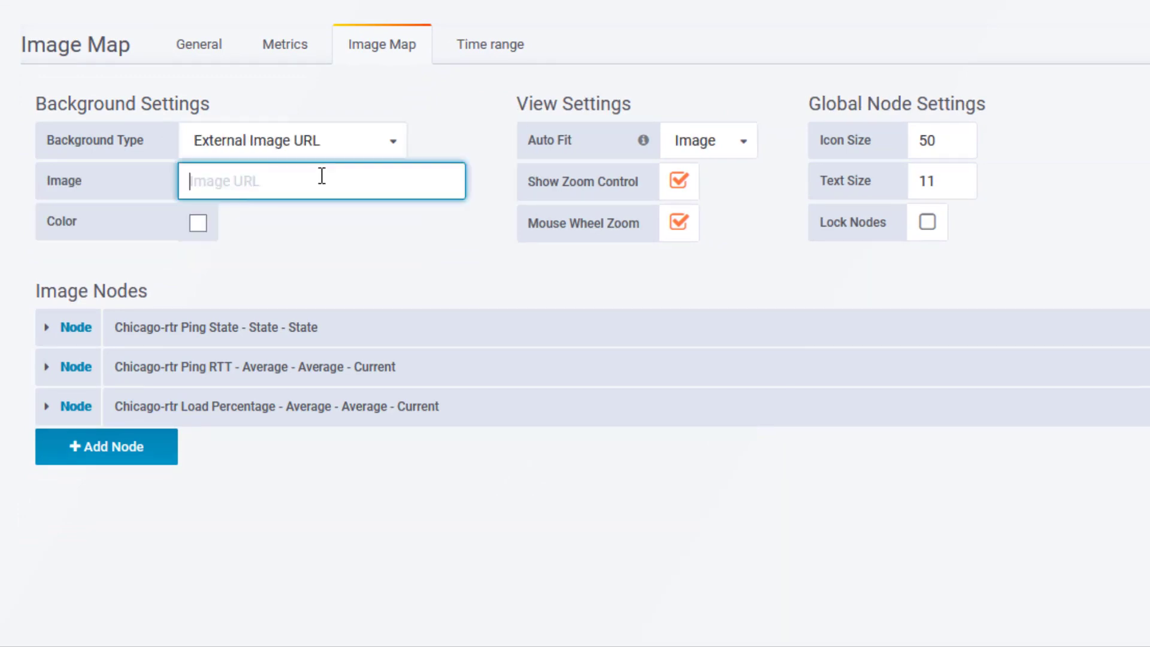
text(https://tinyurl.com/y5j5c8wo)
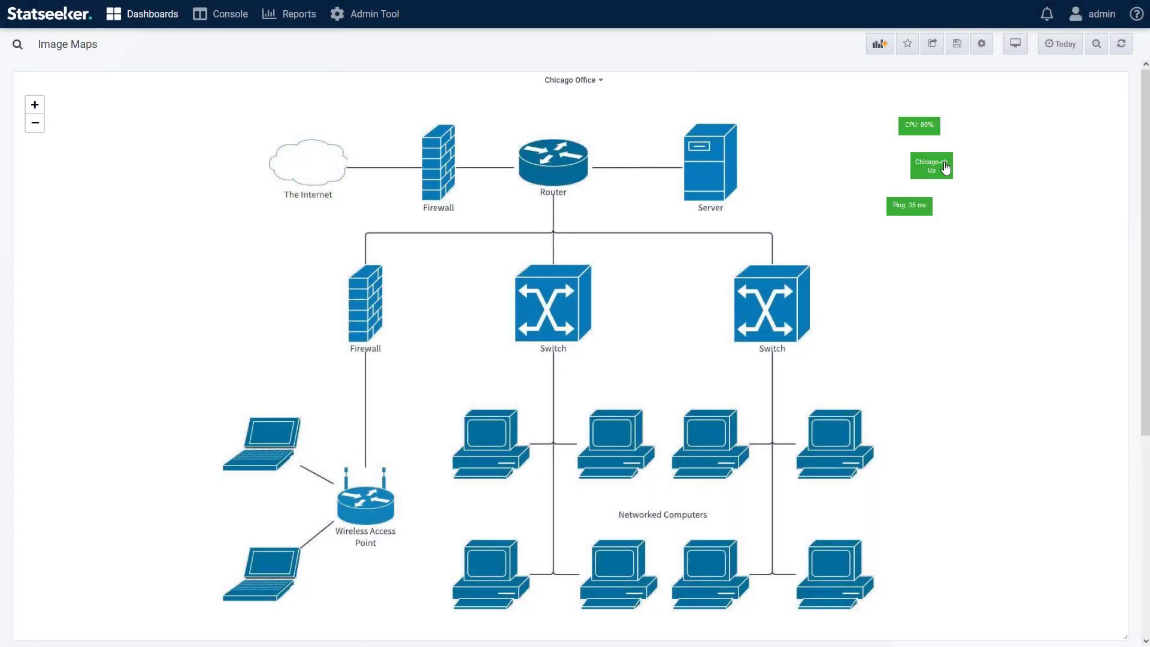
Step: Place the router state node on the diagram's router, with the CPU and ping labels on either side
drag(945, 168, 569, 158)
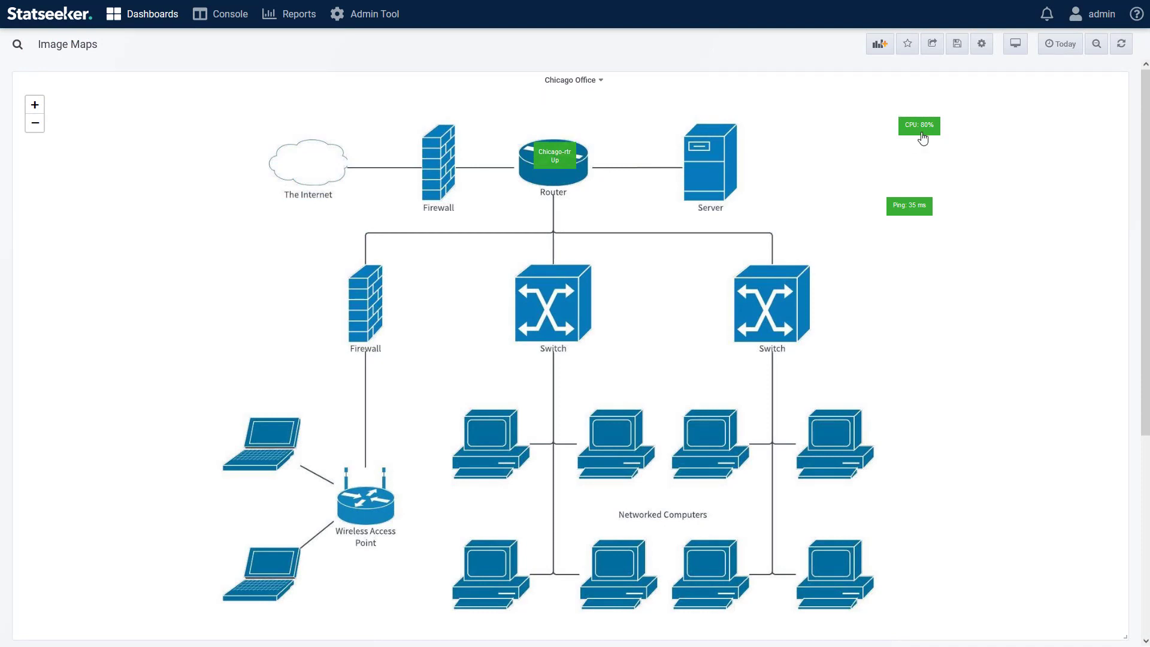
drag(926, 136, 528, 184)
drag(911, 208, 579, 186)
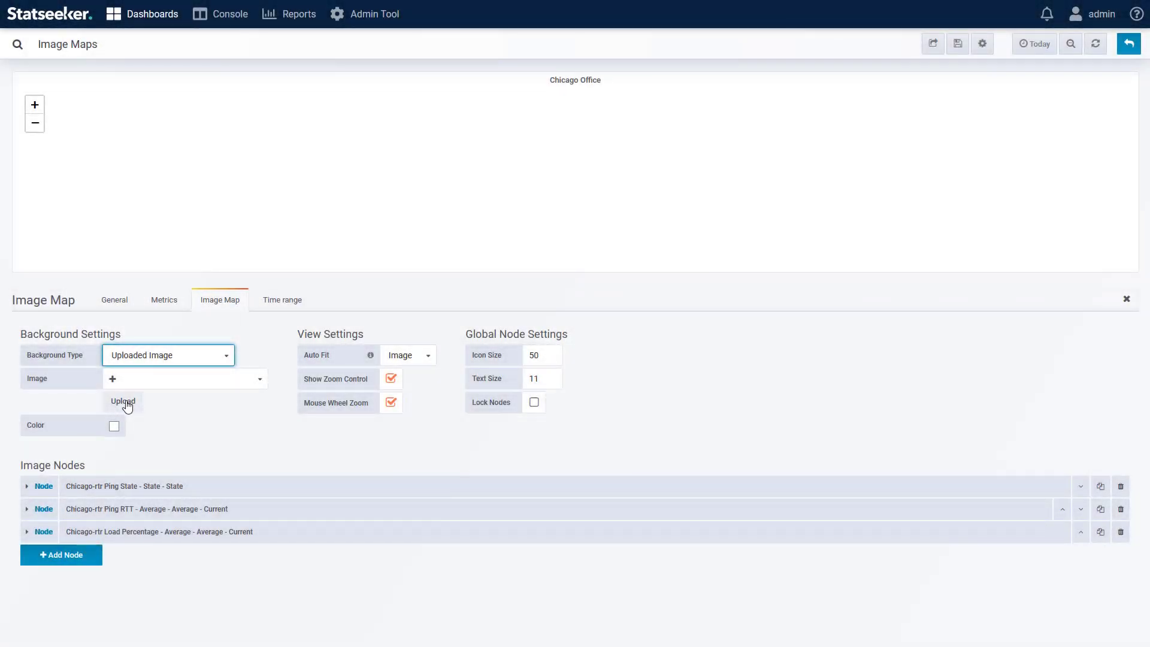
Step: Upload server-room_layout.png as the panel's background image
click(127, 404)
click(283, 248)
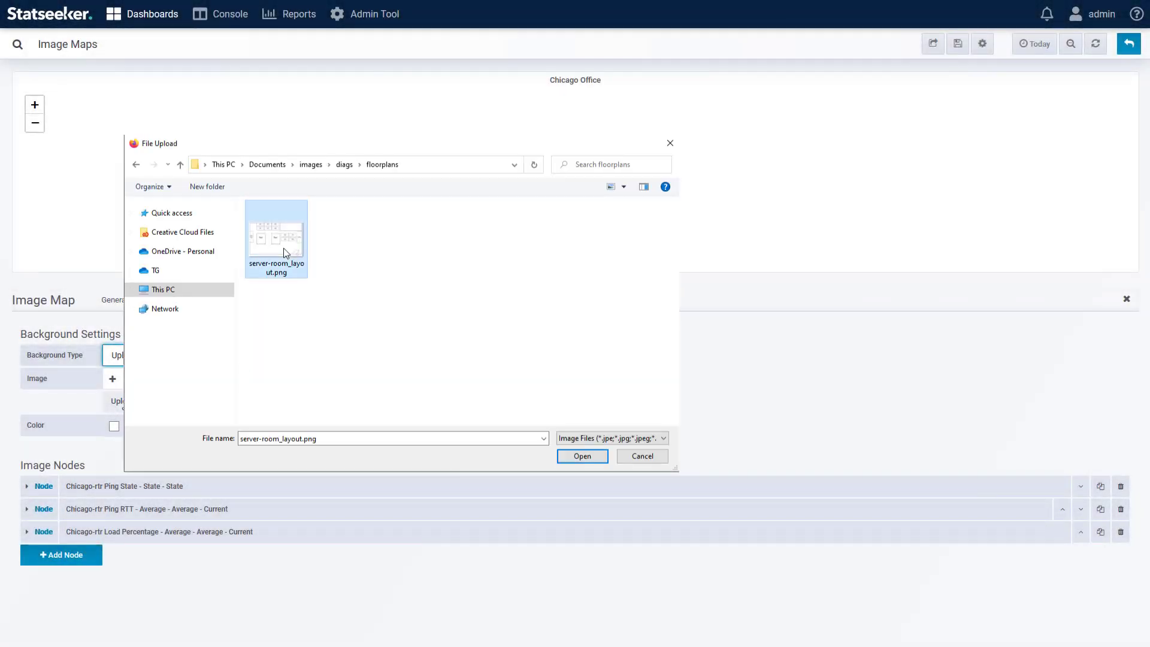
click(580, 456)
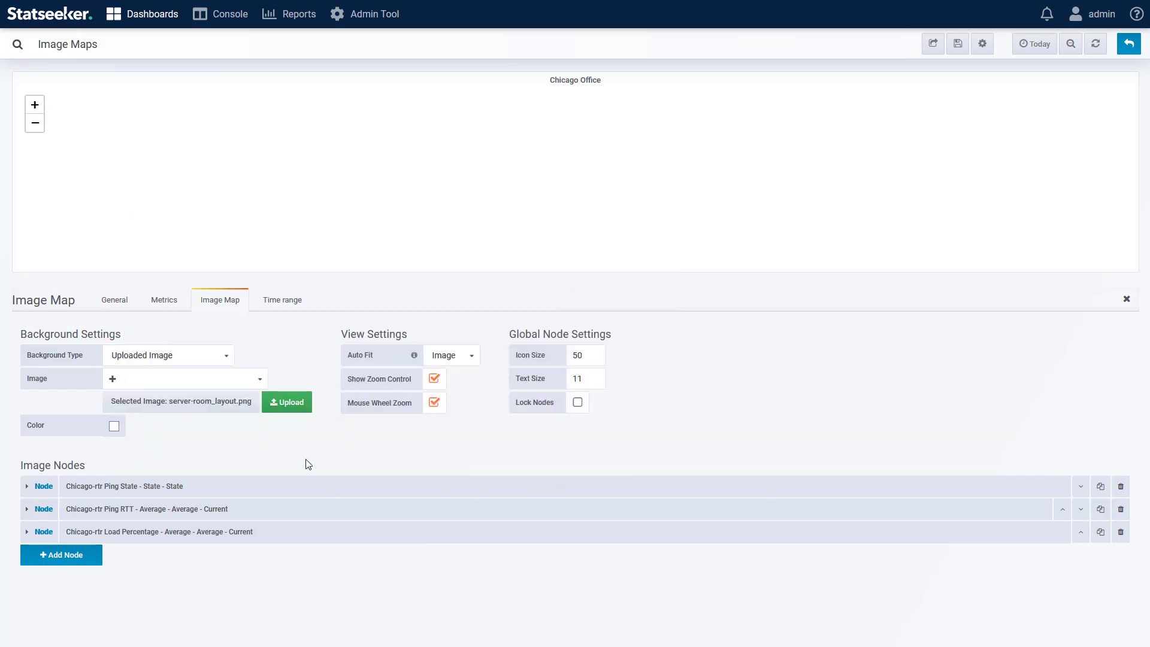
click(284, 402)
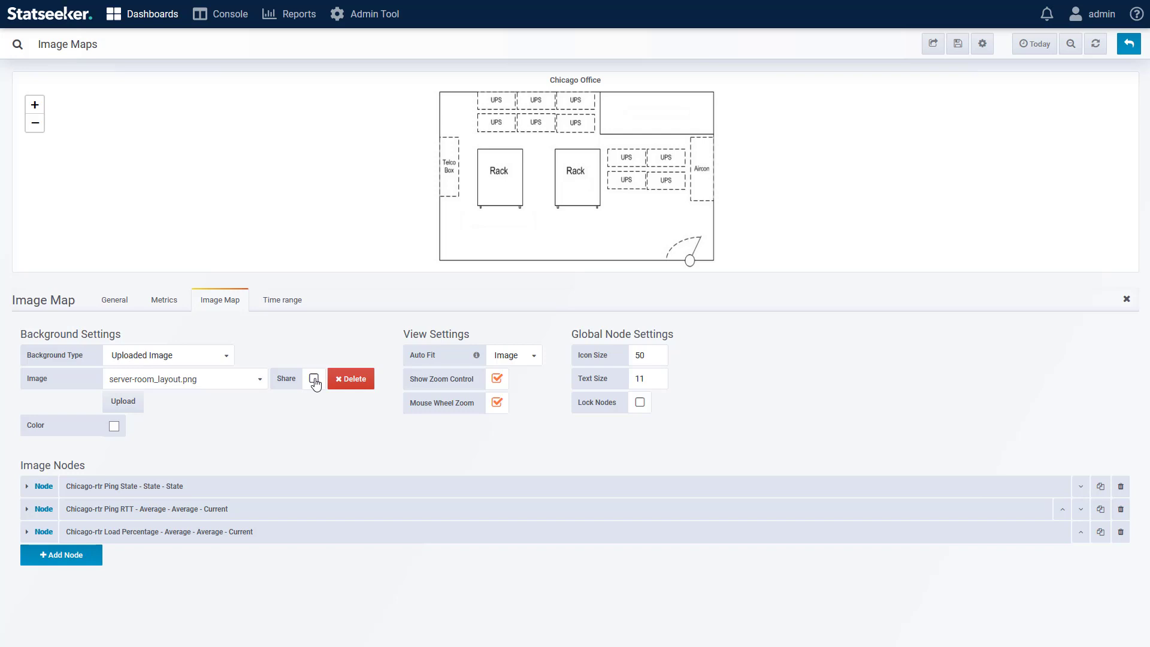
Step: Browse the list of uploaded background images, including other users' image folders
click(260, 379)
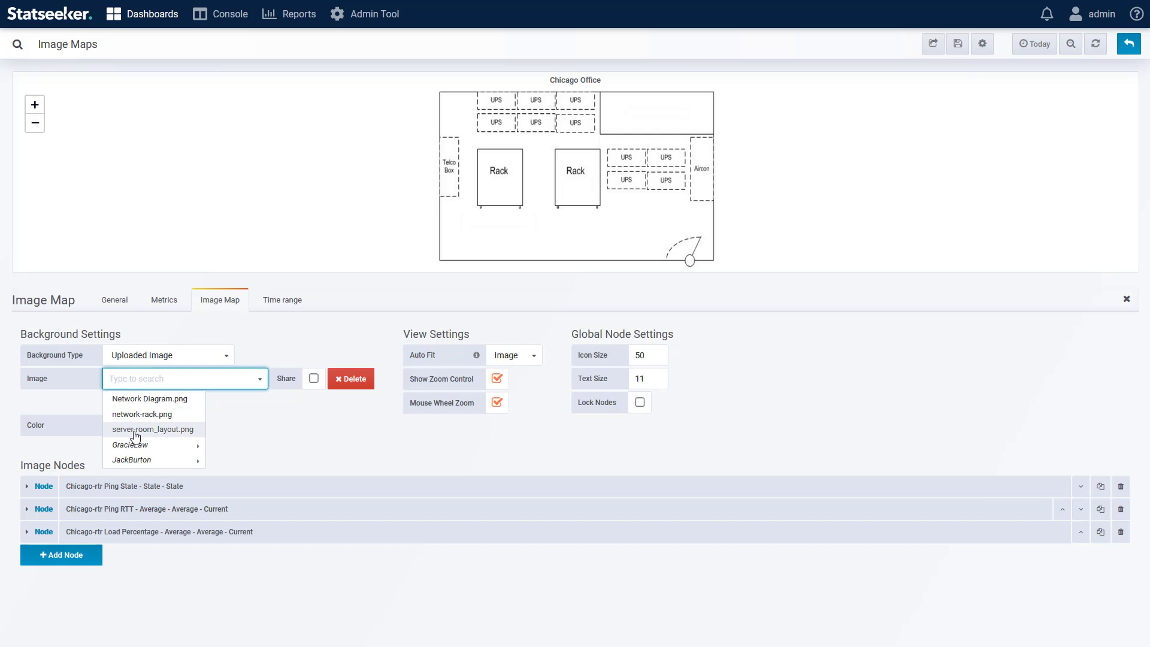
mouse_move(136, 448)
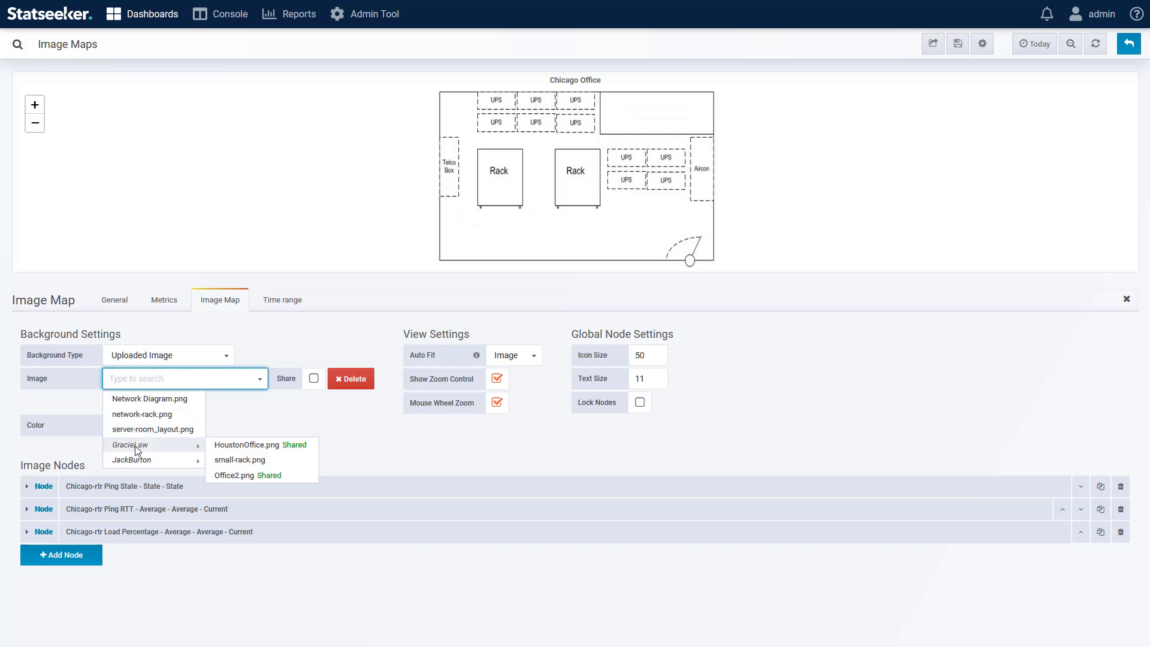
mouse_move(160, 465)
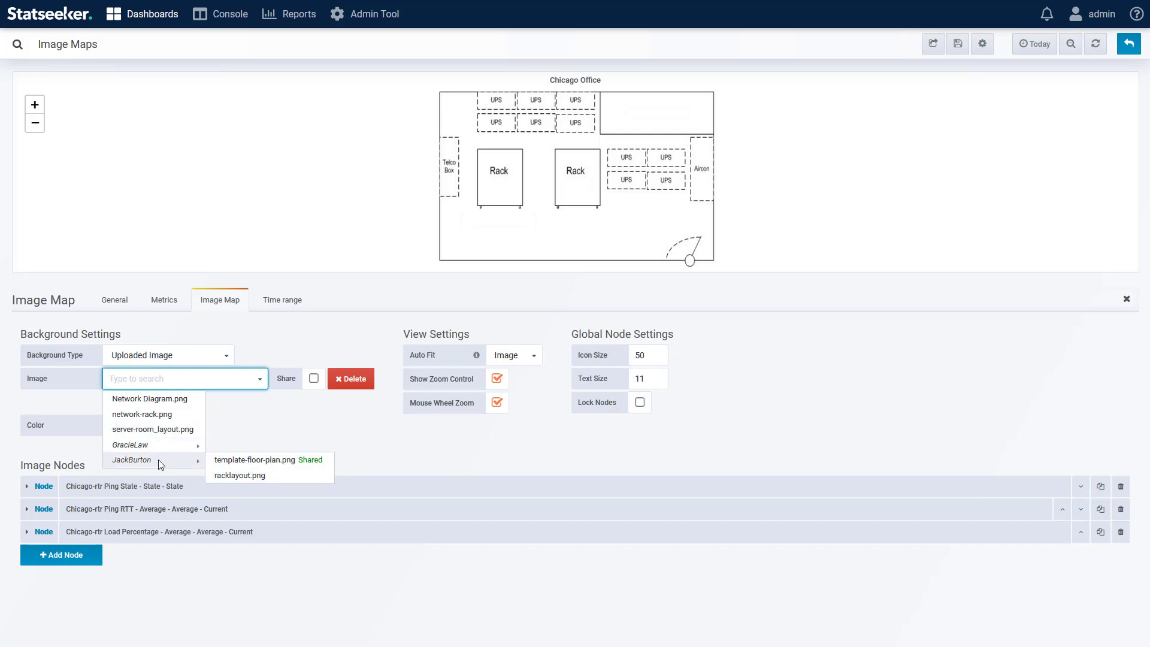